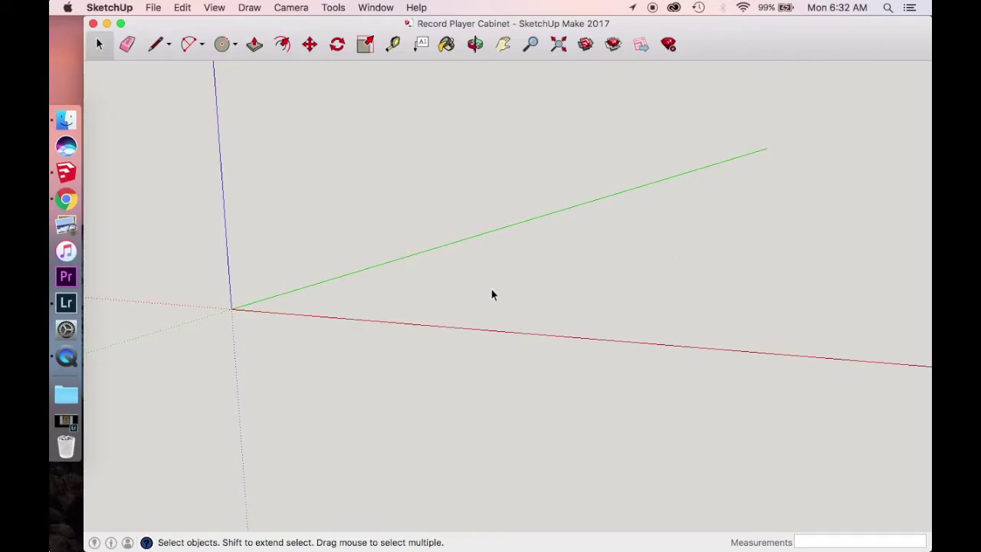
# Step: Check the drawing template selection in the preferences, looking at the Woodworking - Inches entry
pyautogui.click(127, 9)
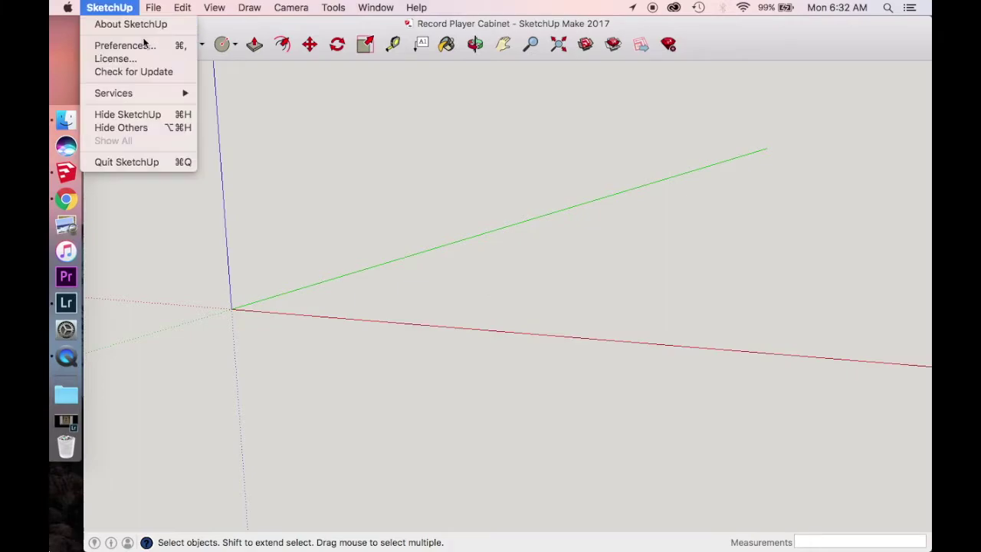
pyautogui.click(146, 44)
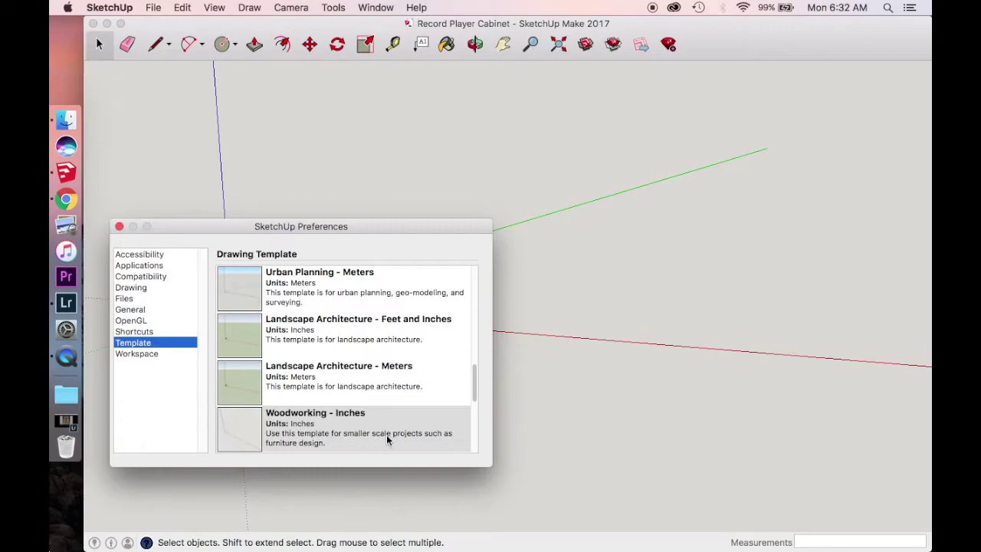
pyautogui.click(120, 226)
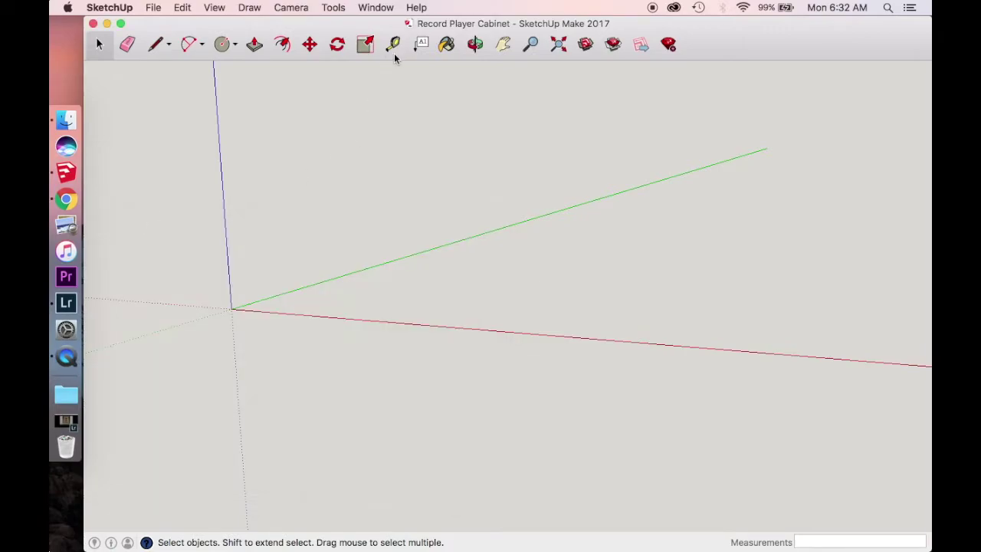
# Step: Draw a 60 by 13.5 inch rectangle on the ground plane starting at the origin, with its long side along the red axis
pyautogui.click(472, 44)
pyautogui.moveTo(515, 127); pyautogui.dragTo(320, 264)
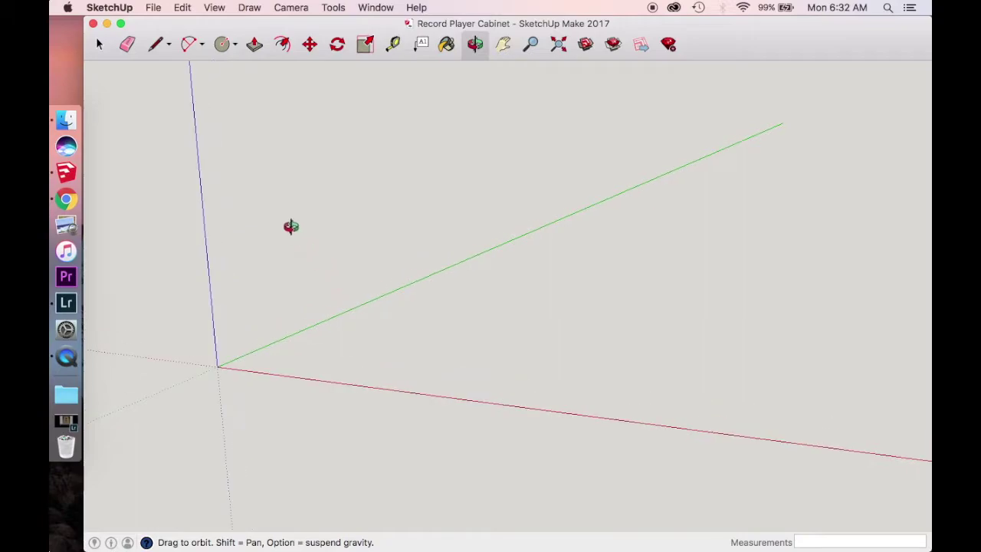
pyautogui.click(236, 49)
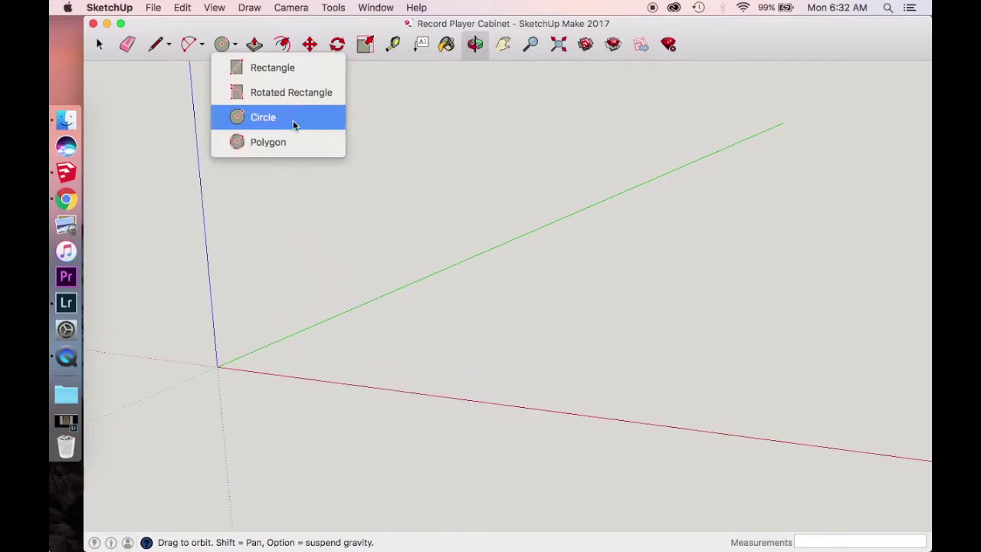
pyautogui.click(278, 69)
pyautogui.click(224, 366)
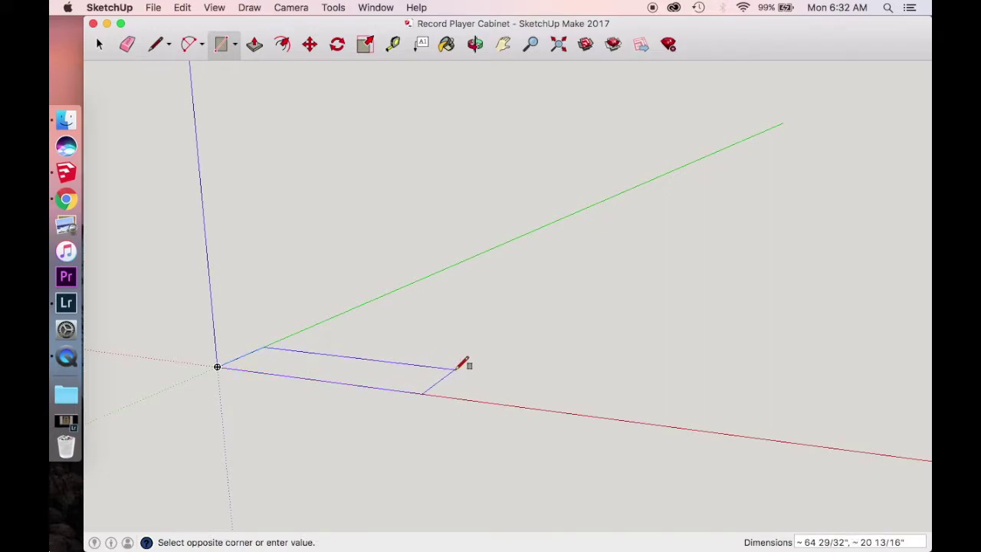
pyautogui.write('60,13.5')
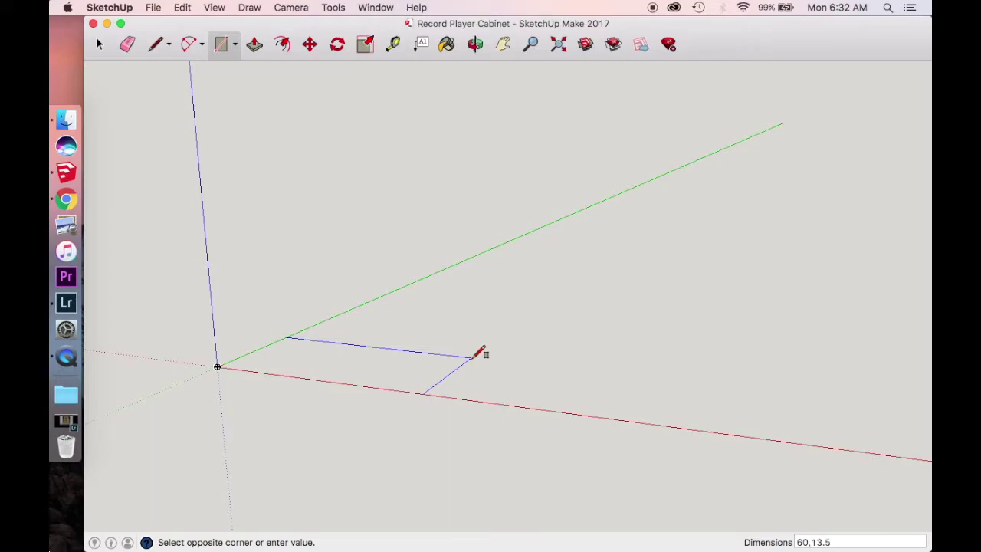
pyautogui.press('Return')
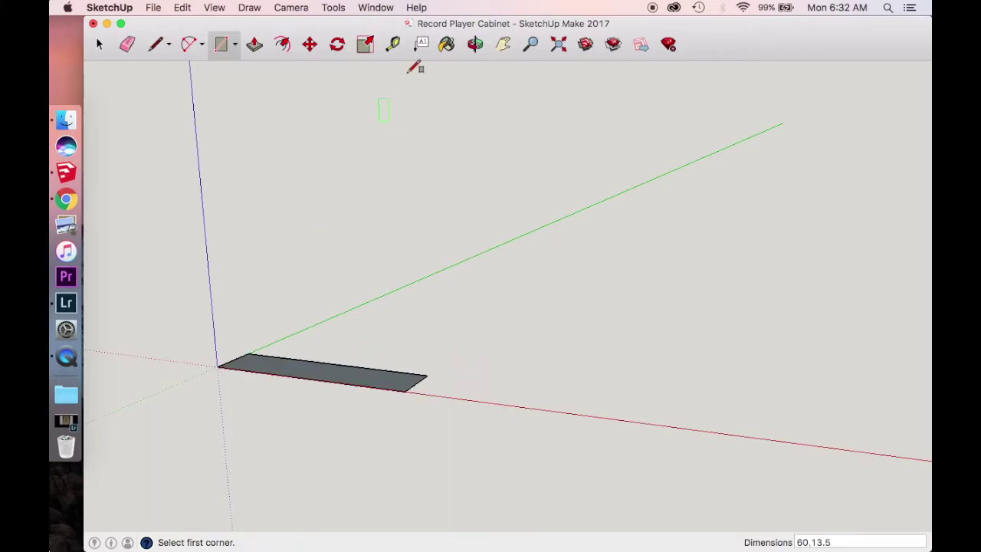
# Step: Push/Pull the rectangle up 15 inches to form the cabinet box
pyautogui.click(475, 43)
pyautogui.moveTo(306, 280); pyautogui.dragTo(374, 344)
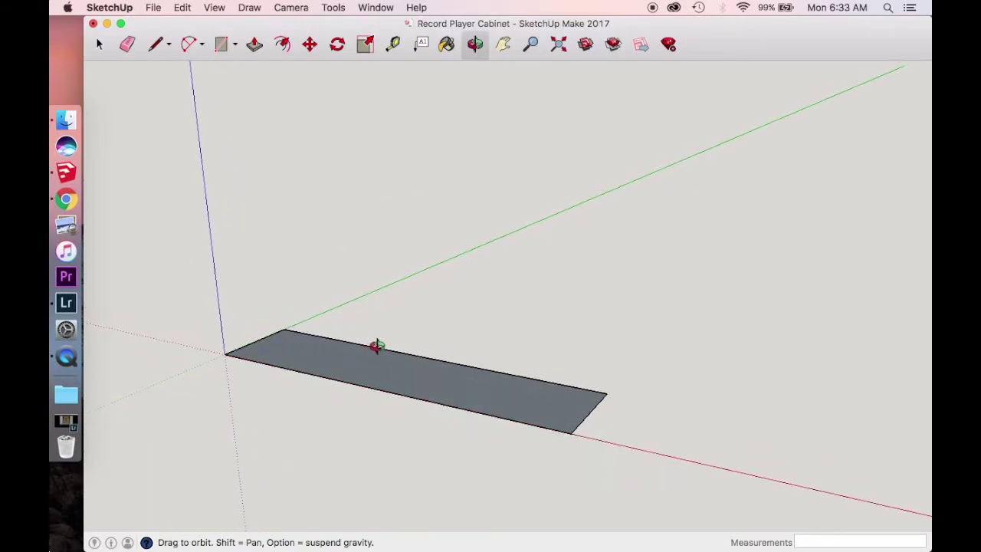
pyautogui.click(255, 45)
pyautogui.click(442, 388)
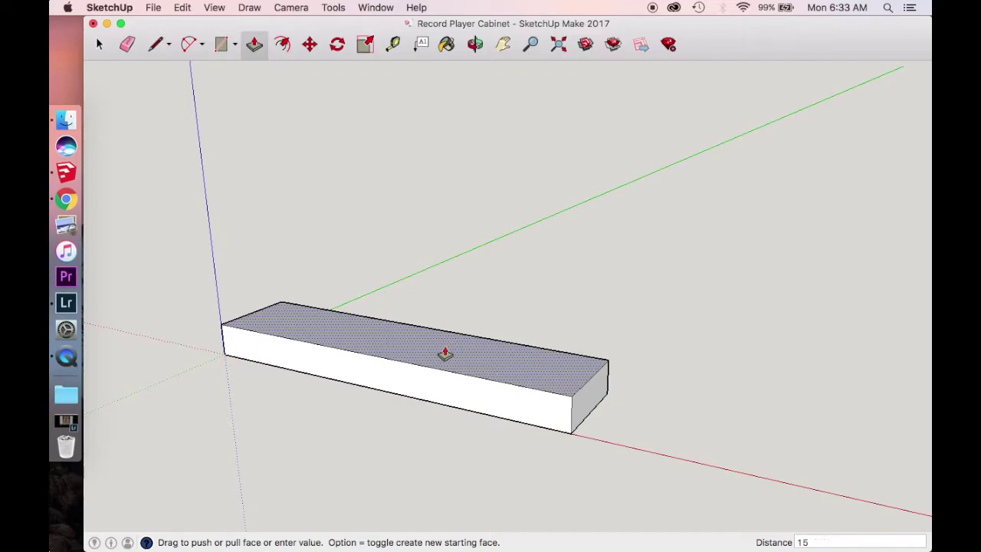
pyautogui.press('Return')
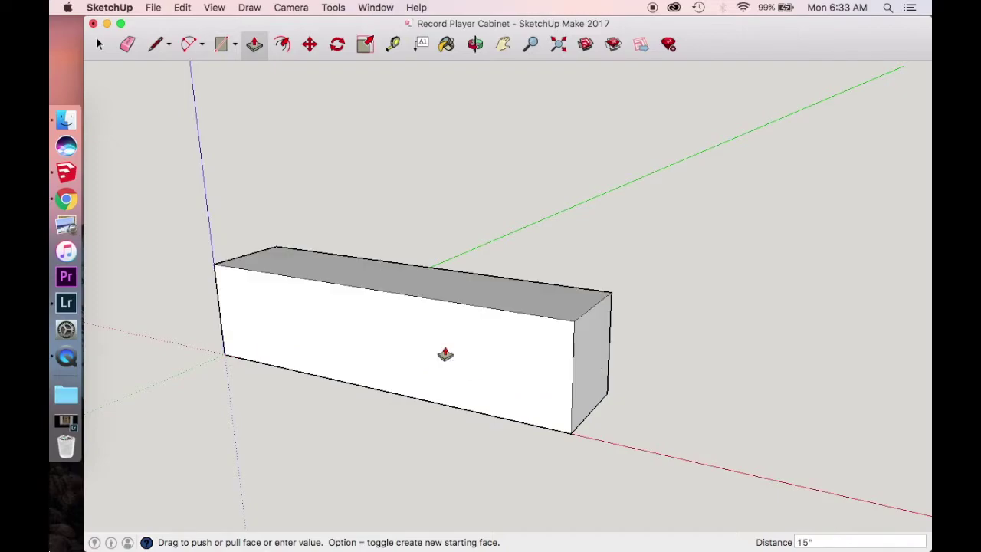
# Step: Offset the outline of the box's long front face inward by .75 inches
pyautogui.click(475, 44)
pyautogui.moveTo(373, 215); pyautogui.dragTo(351, 231)
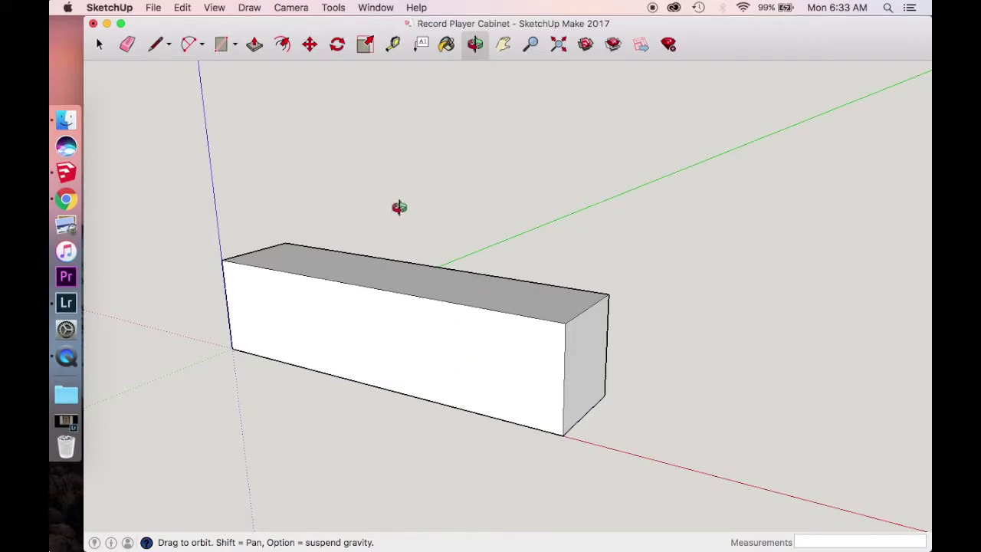
pyautogui.moveTo(405, 306); pyautogui.dragTo(299, 284)
pyautogui.click(98, 43)
pyautogui.click(473, 374)
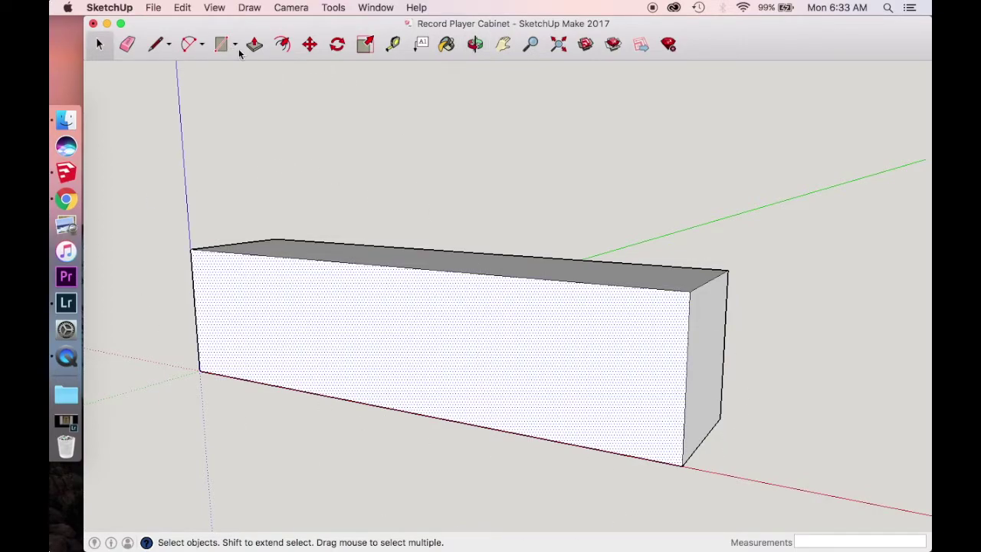
pyautogui.click(284, 44)
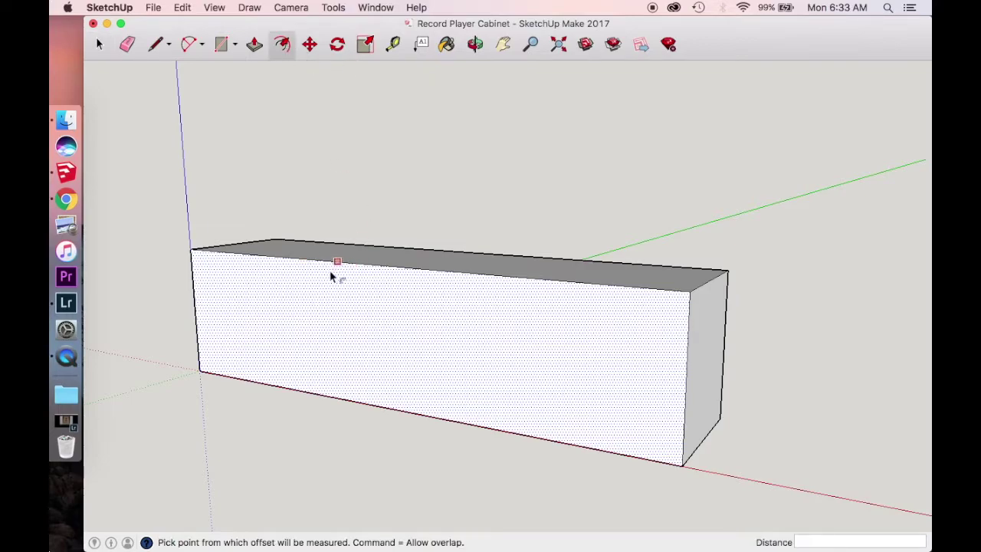
pyautogui.click(351, 265)
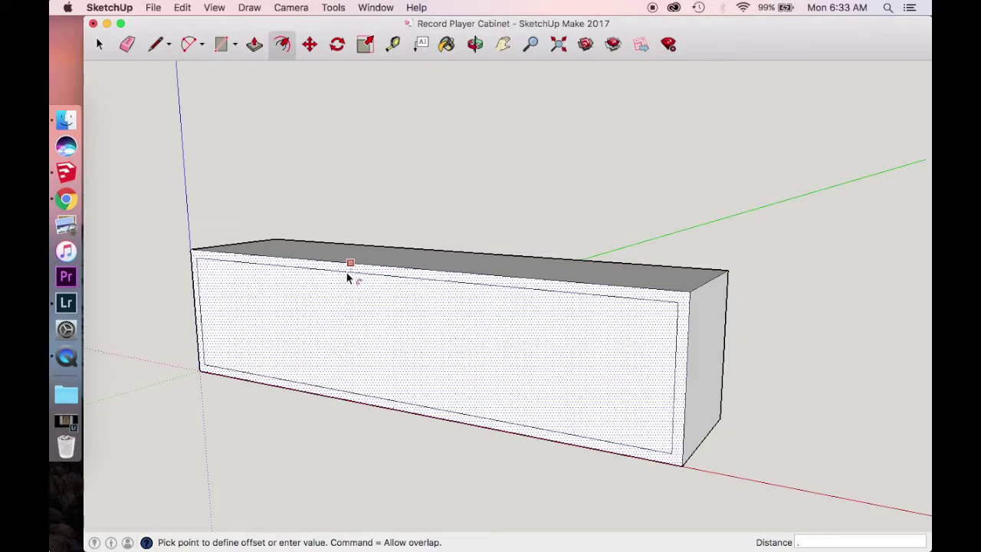
pyautogui.write('.75')
pyautogui.press('Return')
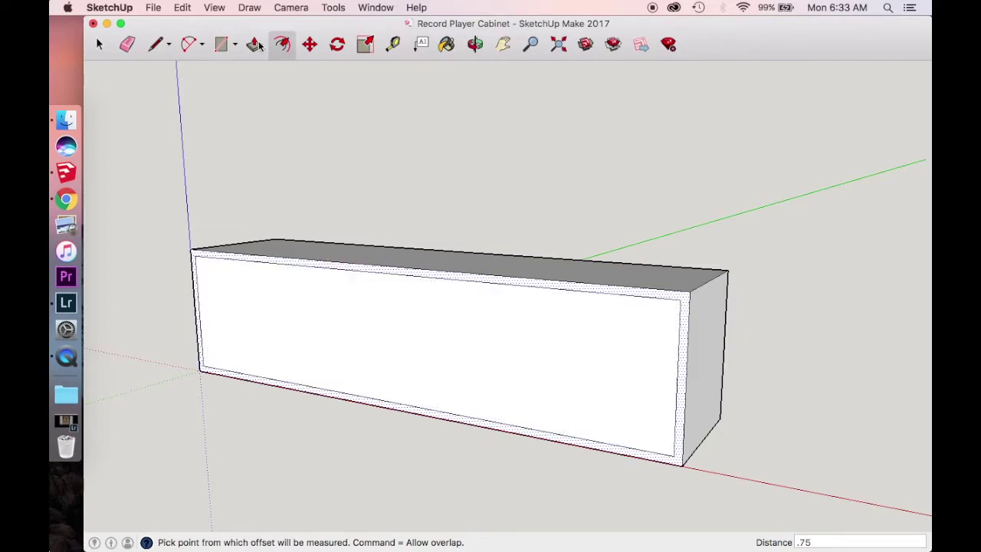
# Step: Push the inner front face back 13 1/2 inches through the box to hollow out the cabinet
pyautogui.click(98, 44)
pyautogui.click(516, 369)
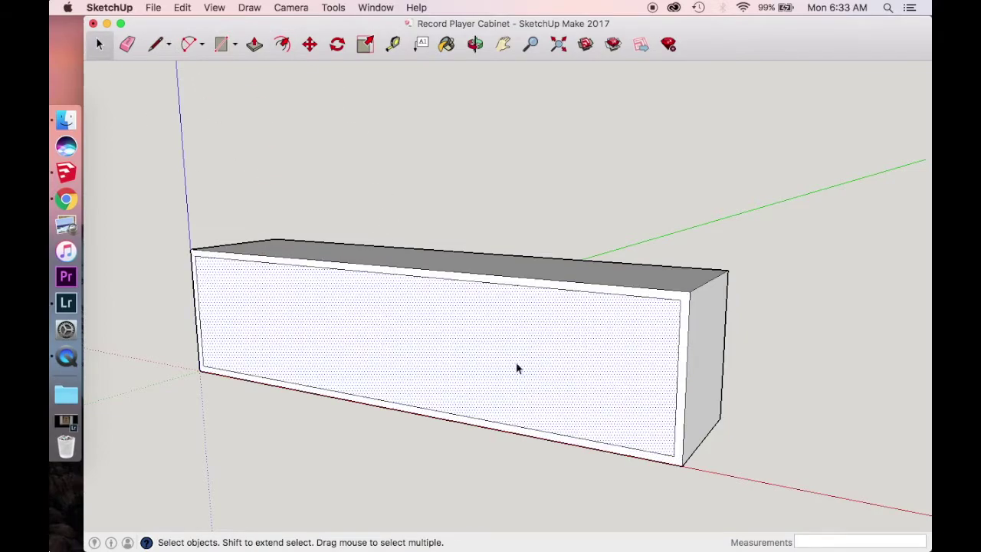
pyautogui.click(254, 44)
pyautogui.click(397, 366)
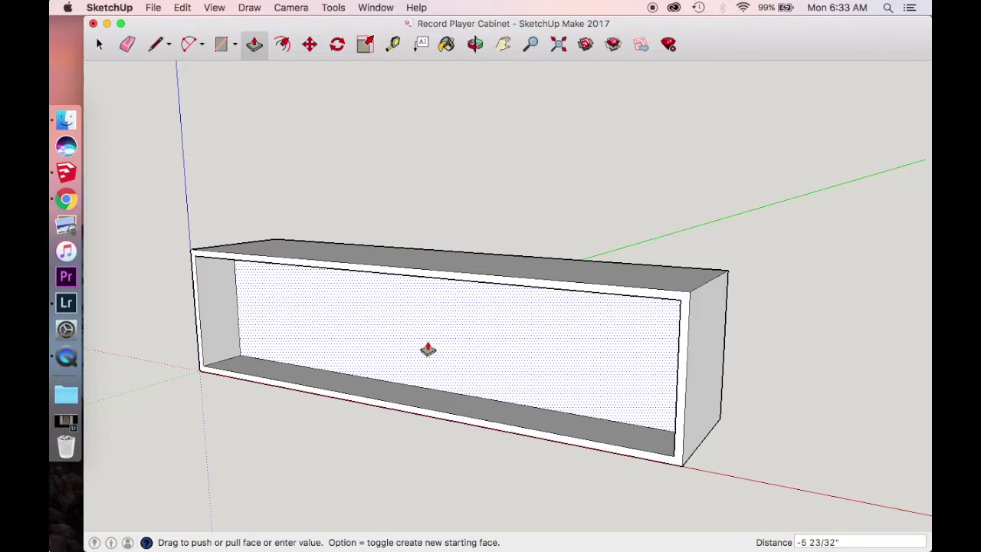
pyautogui.write('13 1/2')
pyautogui.press('Return')
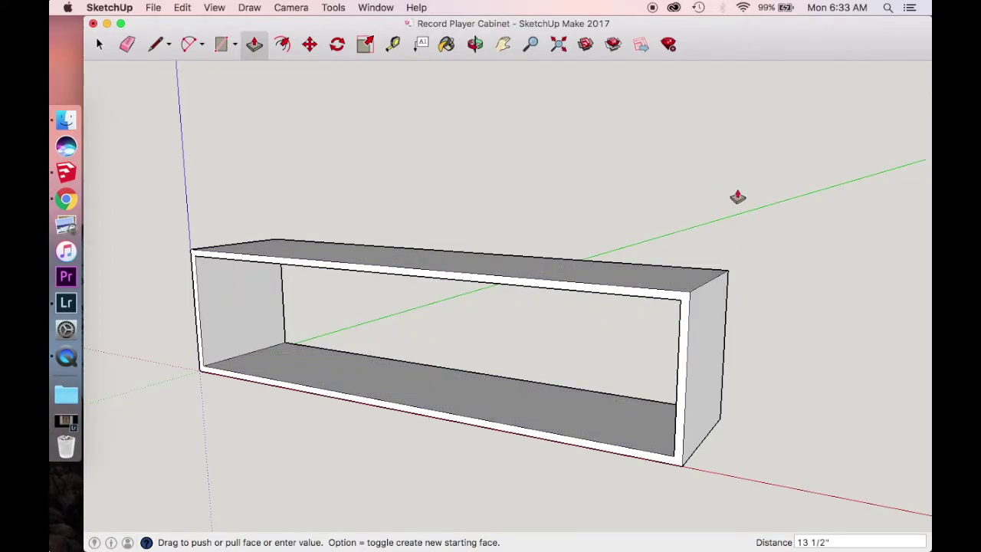
# Step: Place guide points on the bottom panel's inner front edge, 22 inches in from each inside corner
pyautogui.click(477, 44)
pyautogui.moveTo(416, 232); pyautogui.dragTo(415, 350)
pyautogui.scroll(3, 395, 346)
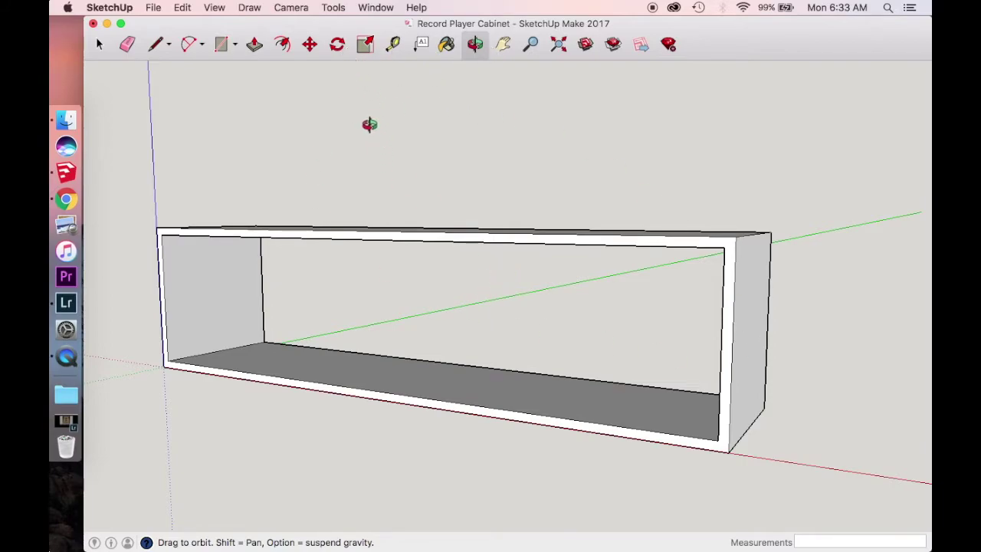
pyautogui.press('t')
pyautogui.click(169, 360)
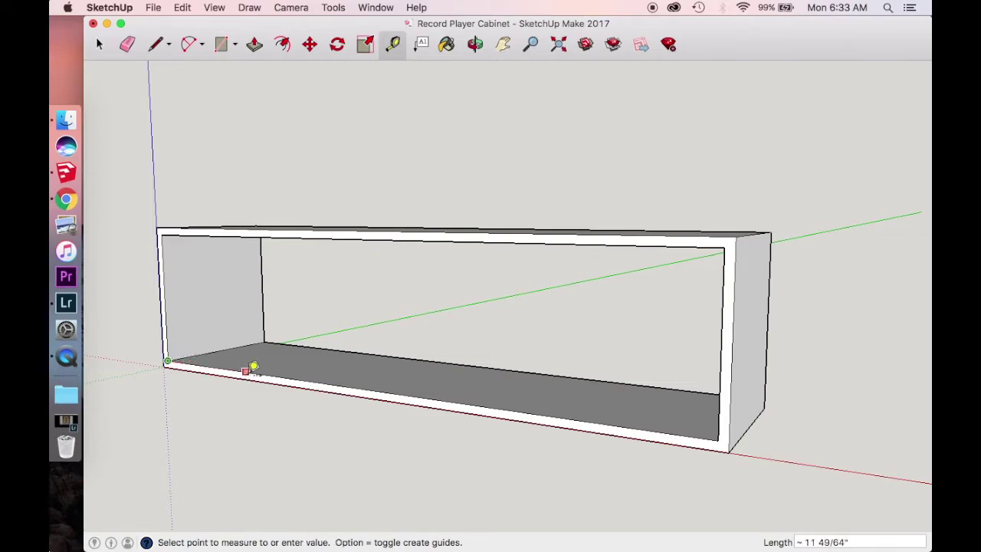
pyautogui.write('22')
pyautogui.press('Return')
pyautogui.click(727, 433)
pyautogui.write('22')
pyautogui.press('Return')
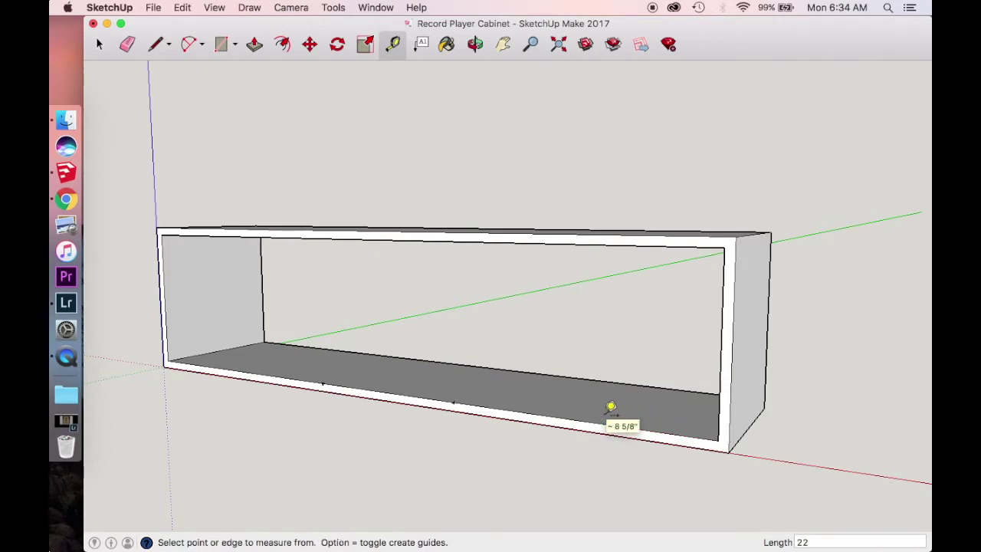
# Step: Draw a 13.5 by .75 inch rectangle on the cabinet floor from the left guide point to the back edge
pyautogui.click(223, 47)
pyautogui.click(323, 383)
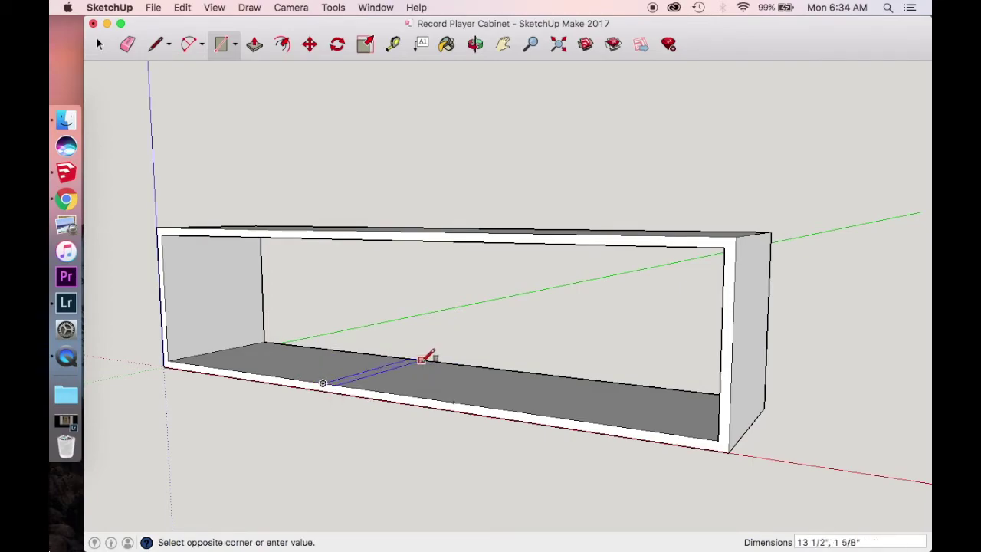
pyautogui.write('13.5, .75')
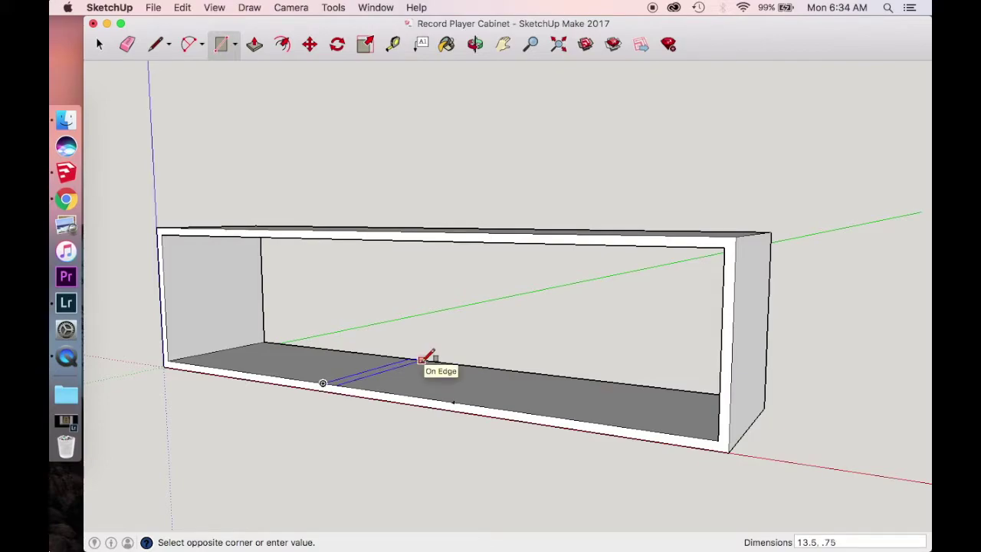
pyautogui.press('Return')
# Step: Draw a second 13.5 by .75 inch rectangle on the cabinet floor, starting at the right guide point
pyautogui.click(475, 43)
pyautogui.moveTo(336, 229); pyautogui.dragTo(364, 293)
pyautogui.scroll(3, 376, 349)
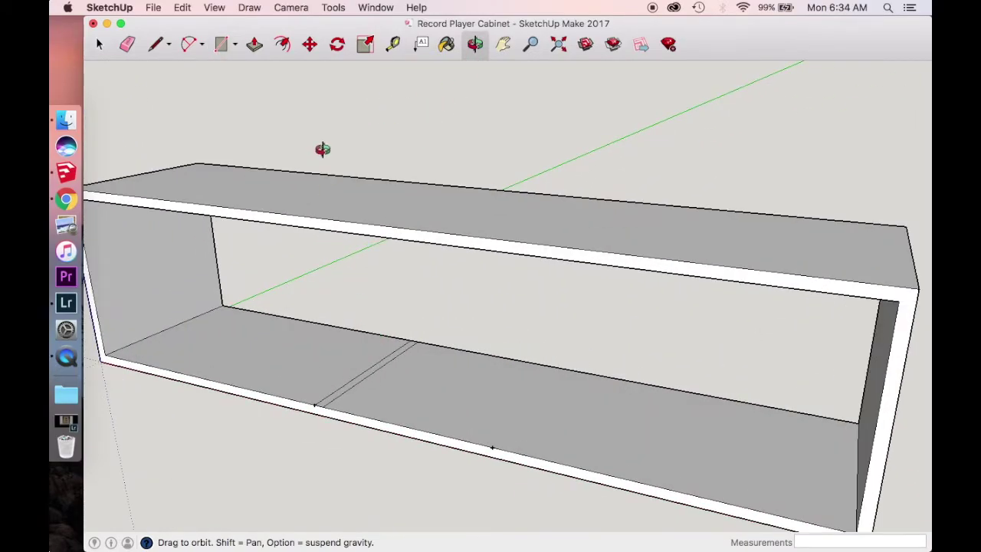
pyautogui.click(222, 44)
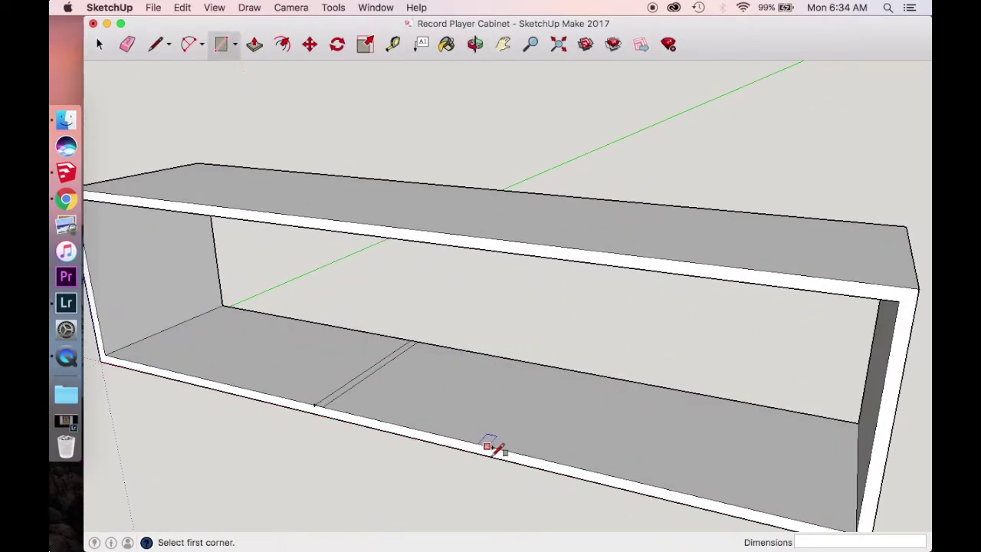
pyautogui.click(492, 447)
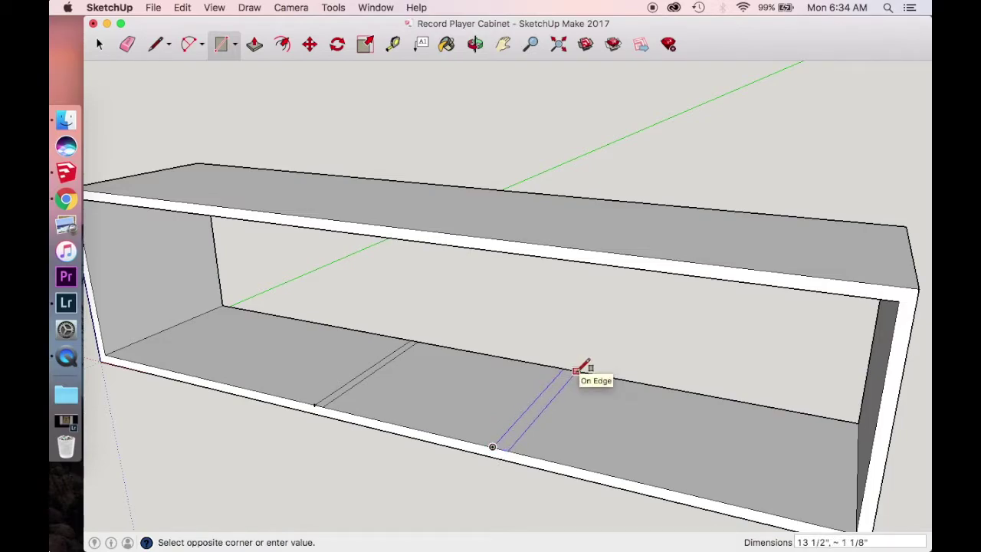
pyautogui.write('13.5, .75')
pyautogui.press('Return')
# Step: Push/Pull both narrow floor rectangles up 13.5 inches to the underside of the top panel as dividers
pyautogui.click(254, 44)
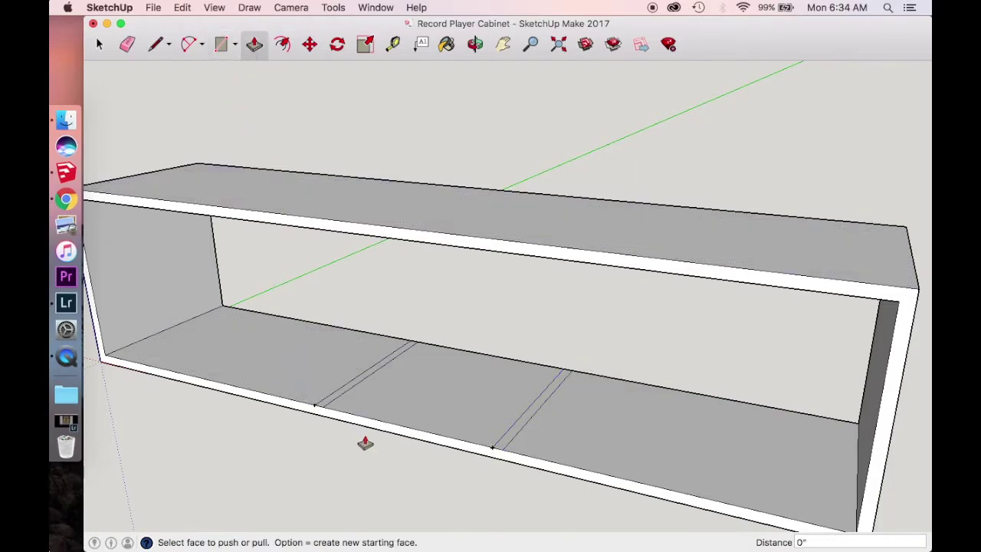
pyautogui.click(335, 398)
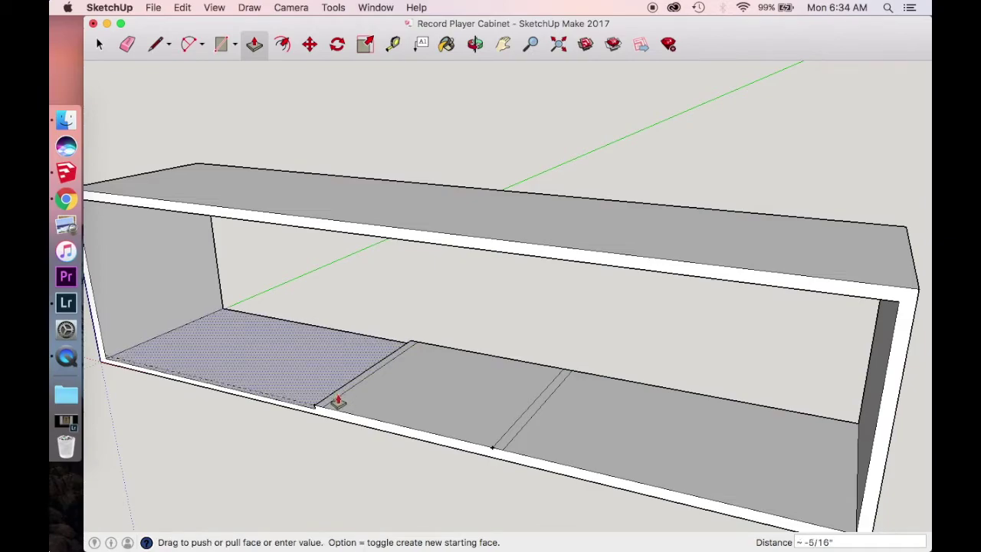
pyautogui.press('Escape')
pyautogui.click(338, 398)
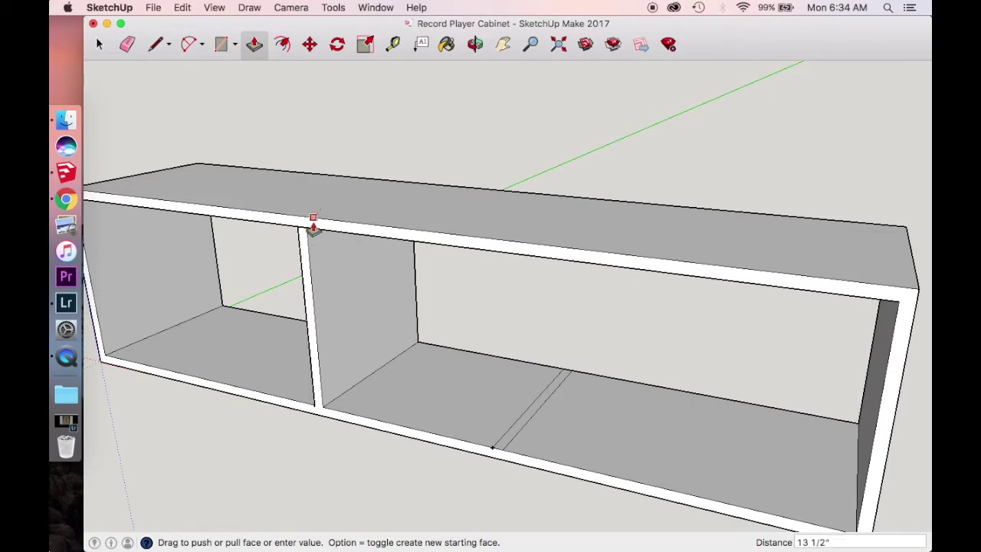
pyautogui.click(313, 222)
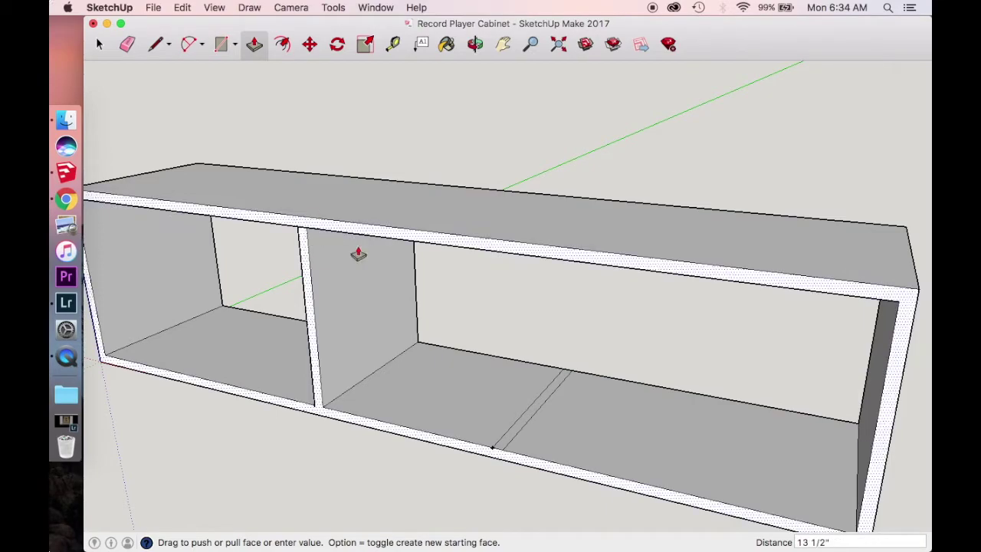
pyautogui.click(510, 436)
pyautogui.write('13.5')
pyautogui.press('Return')
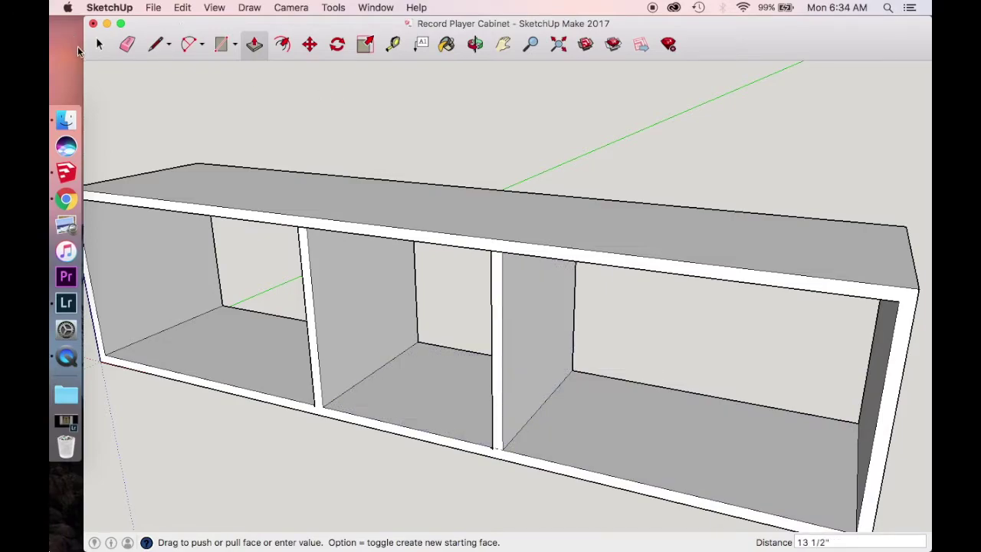
# Step: Draw a line across the base of each divider's front face to separate it from the bottom panel
pyautogui.click(155, 45)
pyautogui.click(323, 399)
pyautogui.click(316, 405)
pyautogui.click(502, 446)
pyautogui.click(492, 446)
# Step: Mark a guide point 6 3/8 inches above the floor on the front edge of the left divider's inner face
pyautogui.click(475, 43)
pyautogui.moveTo(463, 138); pyautogui.dragTo(462, 237)
pyautogui.scroll(2, 547, 214)
pyautogui.moveTo(547, 214); pyautogui.dragTo(491, 187)
pyautogui.scroll(2, 462, 330)
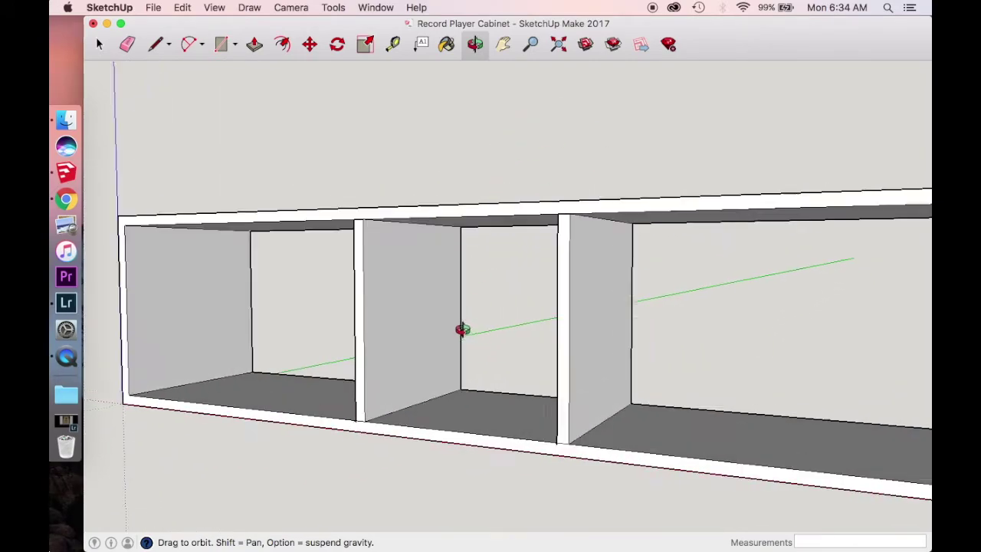
pyautogui.scroll(1, 462, 329)
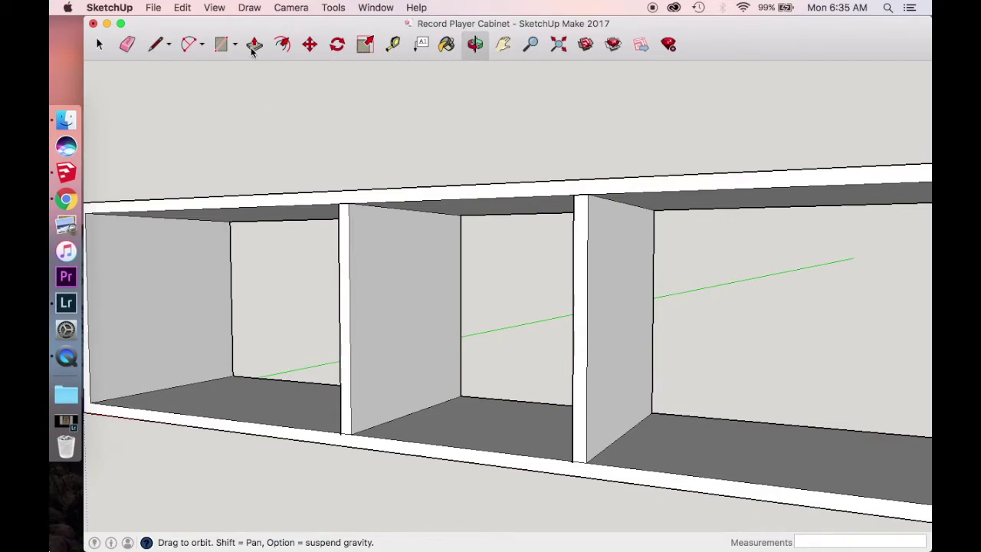
pyautogui.press('t')
pyautogui.click(351, 434)
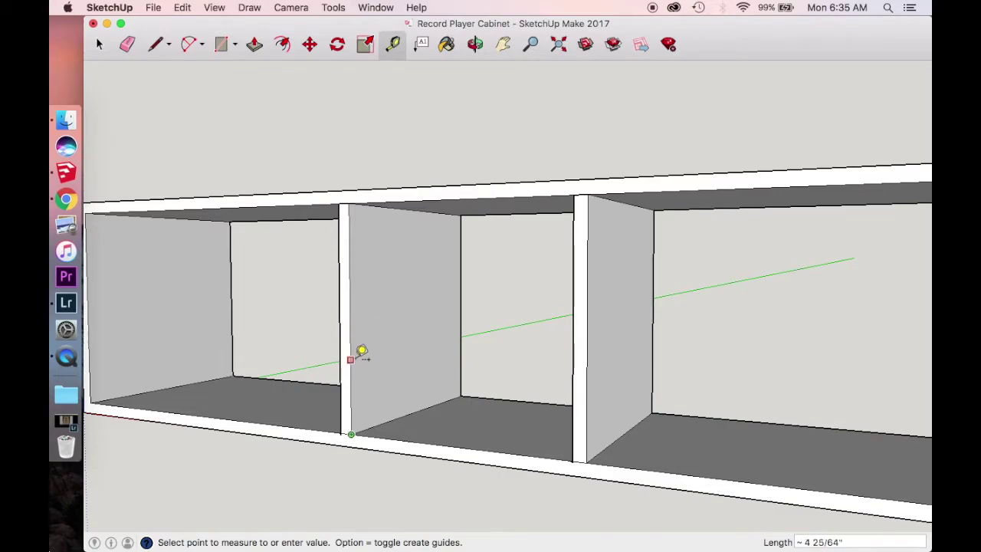
pyautogui.write('6 3/8')
pyautogui.press('Return')
# Step: Draw a 13.5 by .75 inch rectangle on the left divider's inner face, from the guide point to the back edge
pyautogui.click(475, 50)
pyautogui.moveTo(469, 198); pyautogui.dragTo(424, 204)
pyautogui.click(221, 44)
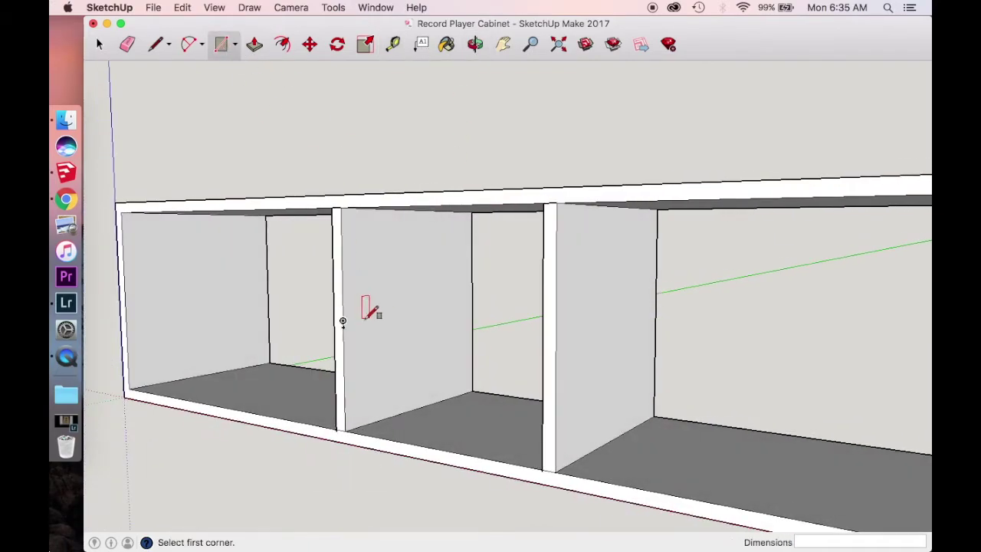
pyautogui.click(342, 327)
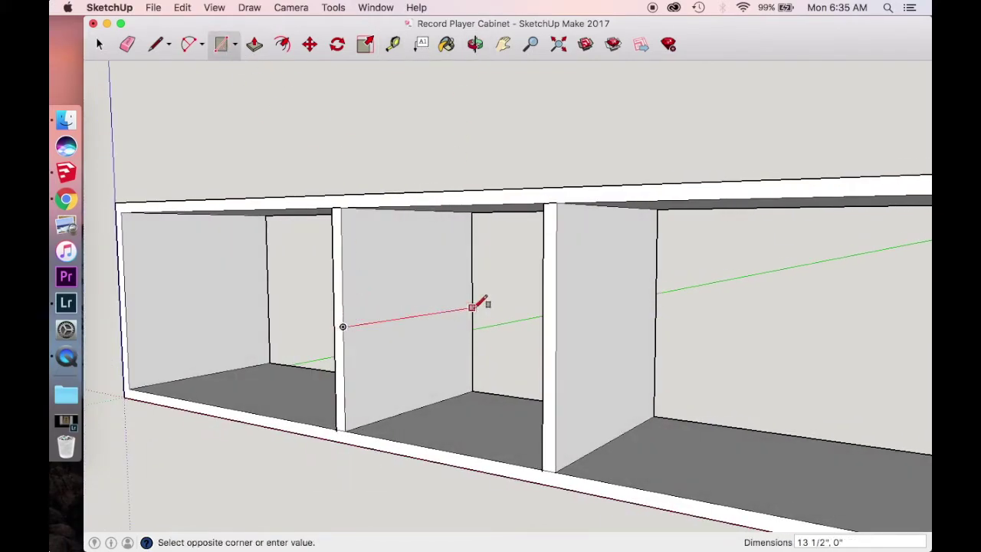
pyautogui.write('13.5, .')
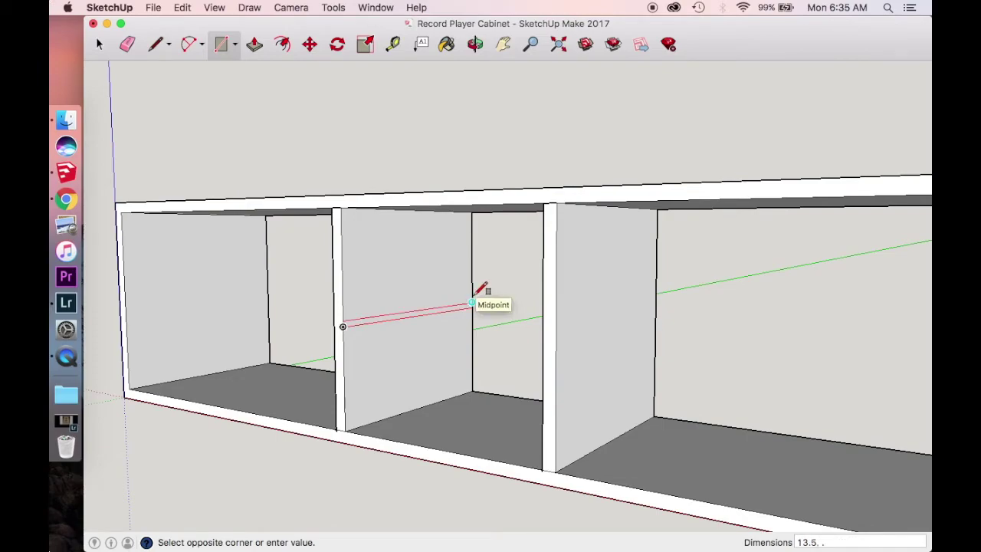
pyautogui.write('75')
pyautogui.press('Return')
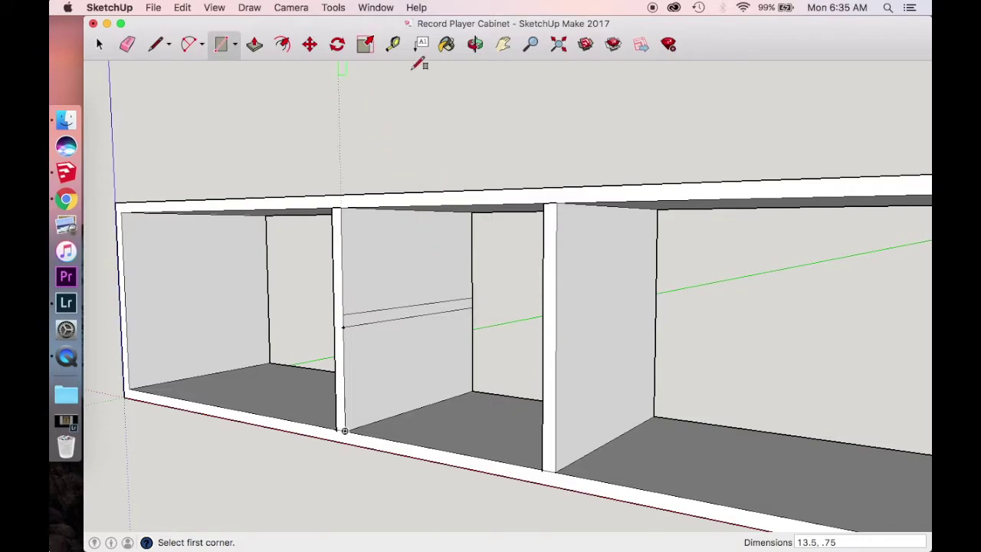
# Step: Push/Pull the narrow rectangle 13 3/4 inches across to the right divider to form the middle compartment's shelf
pyautogui.click(475, 44)
pyautogui.moveTo(513, 123); pyautogui.dragTo(529, 148)
pyautogui.click(255, 44)
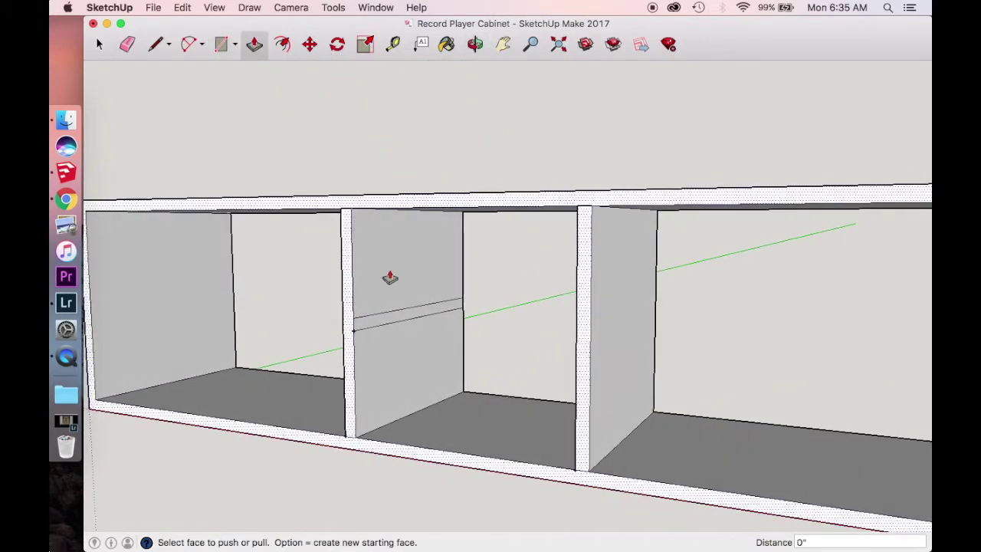
pyautogui.click(400, 320)
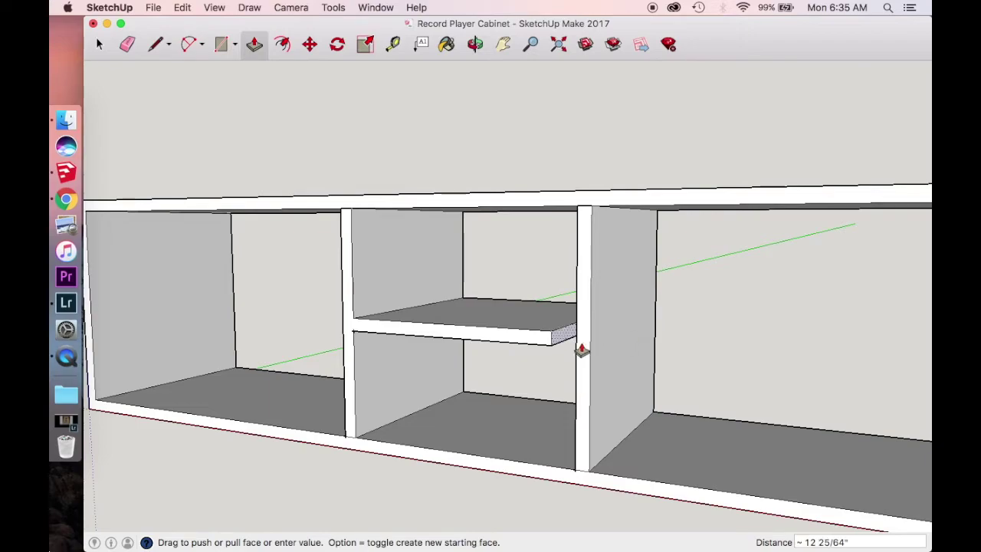
pyautogui.click(582, 344)
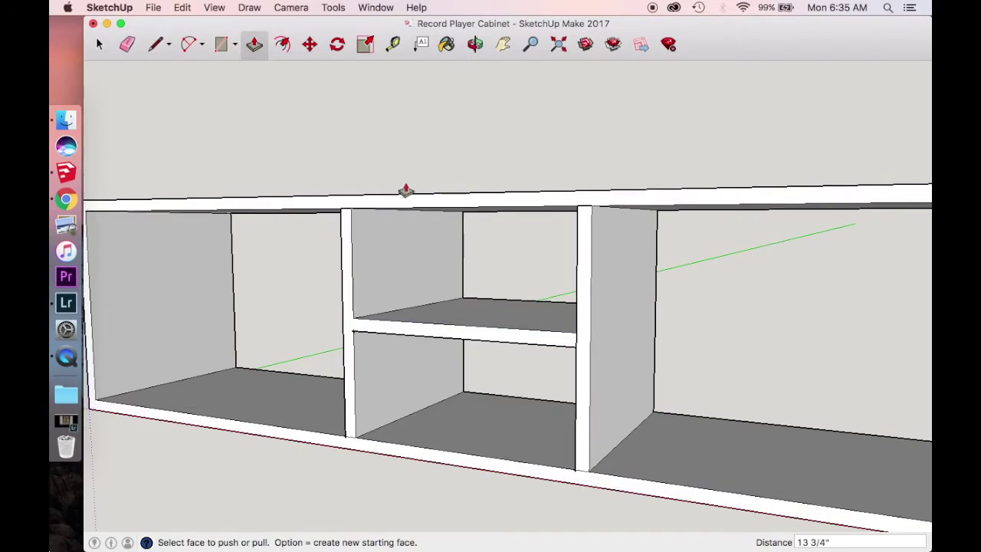
# Step: Draw a 3/4 inch line across the shelf's left front end to separate it from the divider
pyautogui.click(158, 52)
pyautogui.click(352, 331)
pyautogui.click(353, 318)
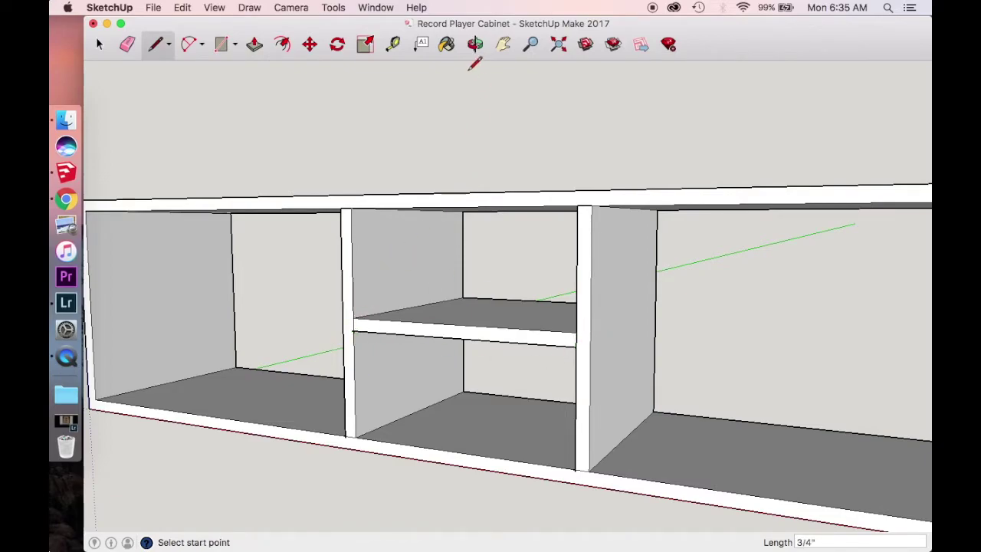
# Step: Mark a guide point on the cabinet's underside, 3 inches from the front right corner along the front edge and 3 inches inward
pyautogui.click(475, 44)
pyautogui.moveTo(521, 169); pyautogui.dragTo(431, 346)
pyautogui.moveTo(427, 181); pyautogui.dragTo(613, 115)
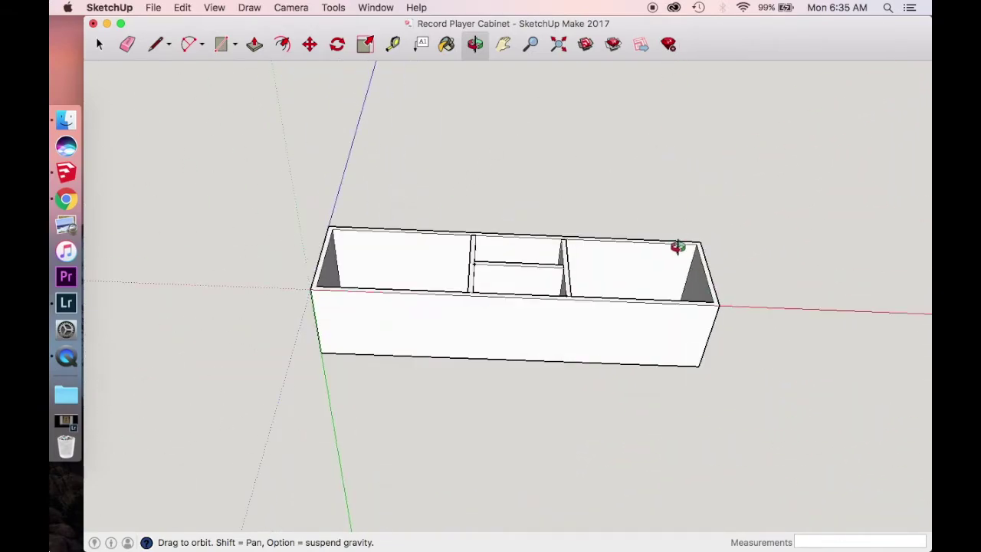
pyautogui.moveTo(681, 261); pyautogui.dragTo(623, 326)
pyautogui.scroll(3, 744, 291)
pyautogui.moveTo(744, 291); pyautogui.dragTo(449, 98)
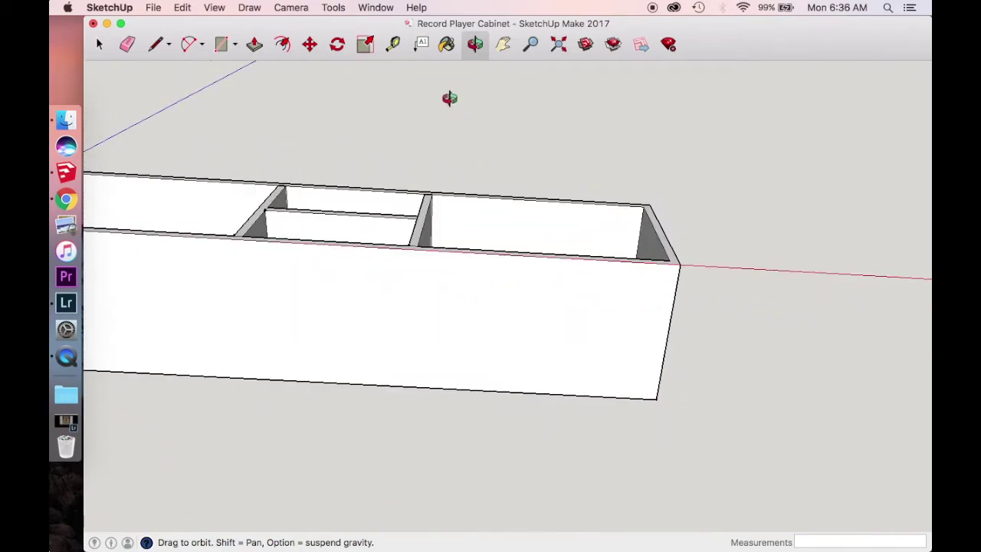
pyautogui.press('t')
pyautogui.click(680, 264)
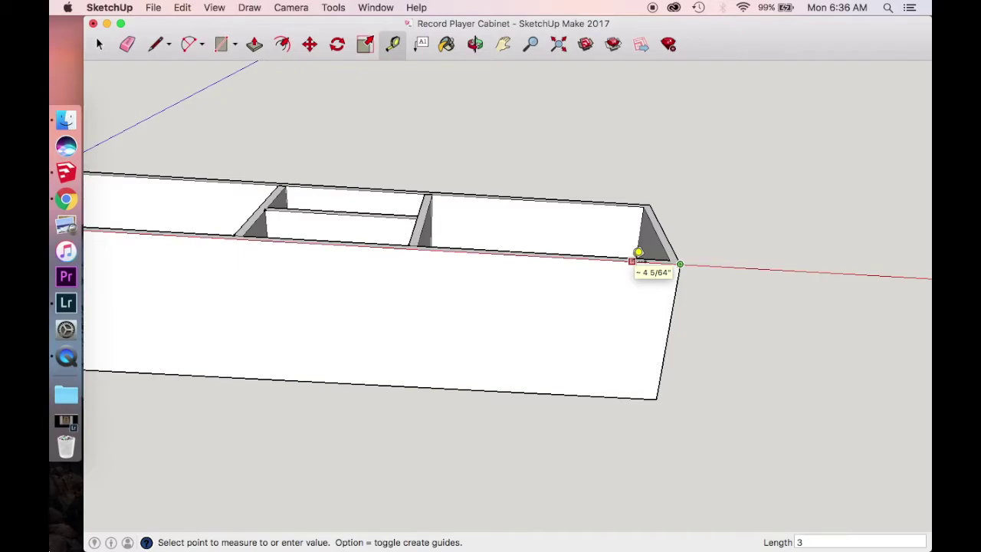
pyautogui.click(638, 252)
pyautogui.click(644, 262)
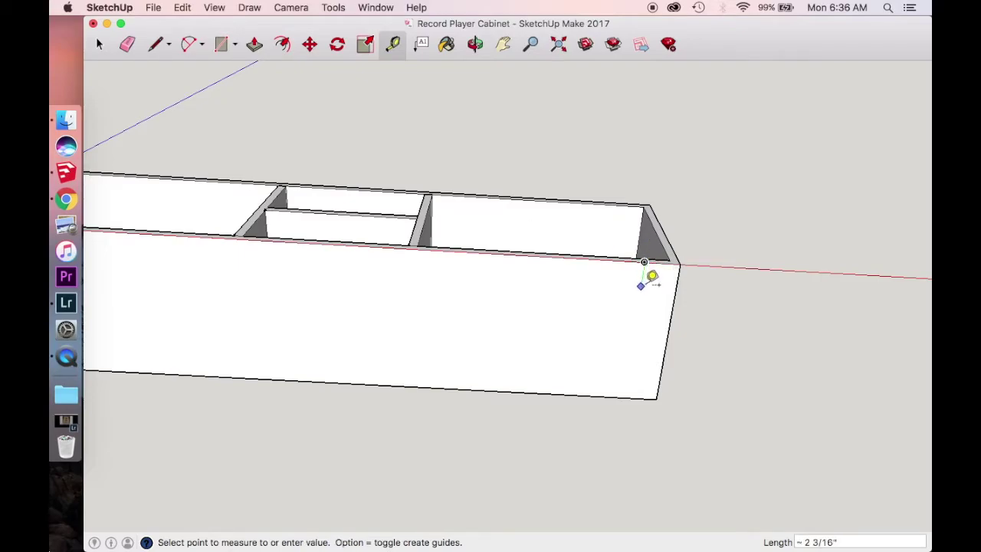
pyautogui.write('3')
pyautogui.press('Return')
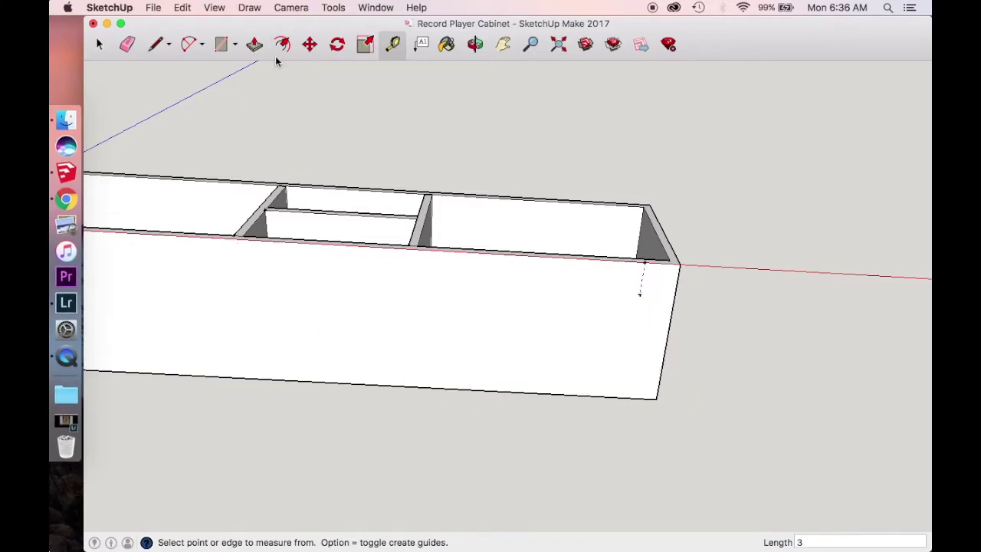
# Step: Draw a circle of .625 inch radius on the underside, centred on the front guide point
pyautogui.click(234, 46)
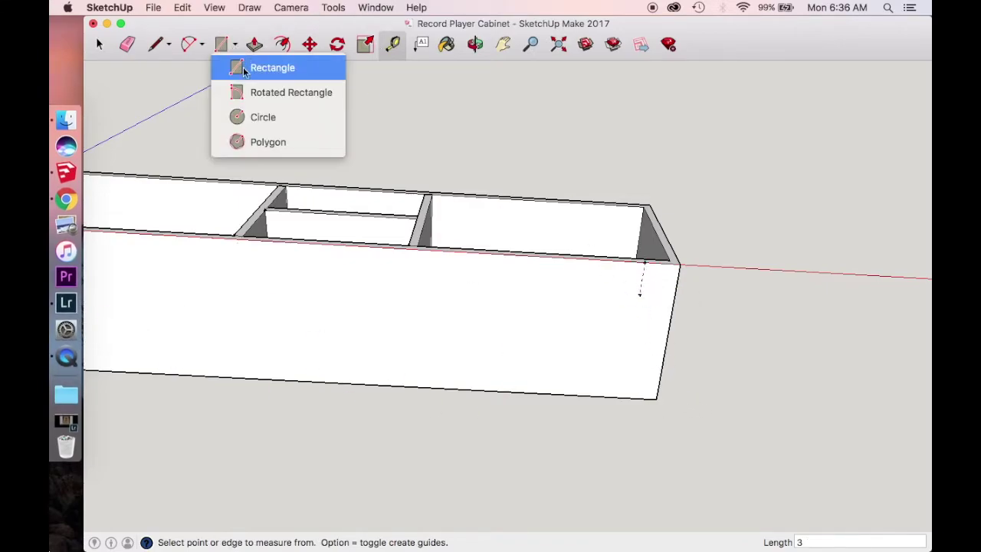
pyautogui.click(264, 117)
pyautogui.click(640, 293)
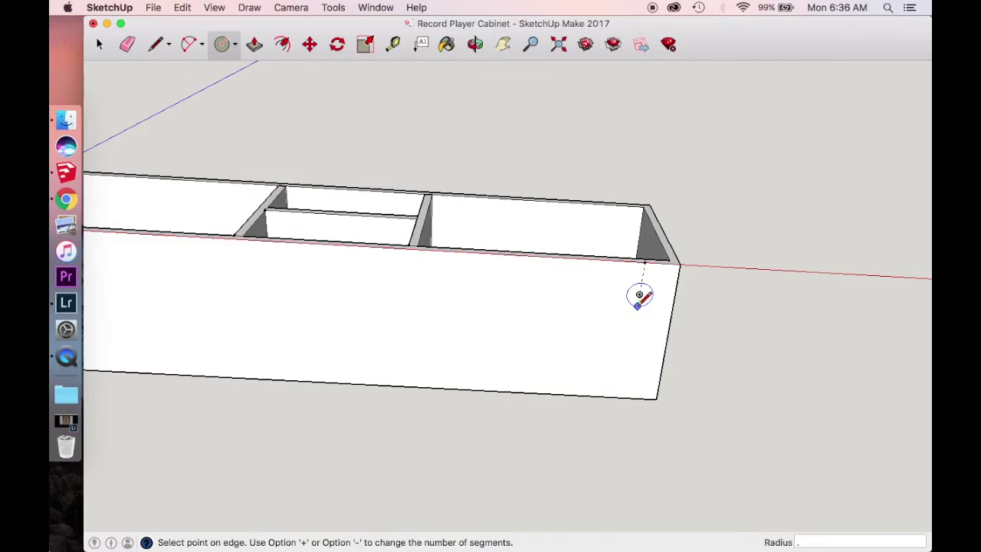
pyautogui.press('Escape')
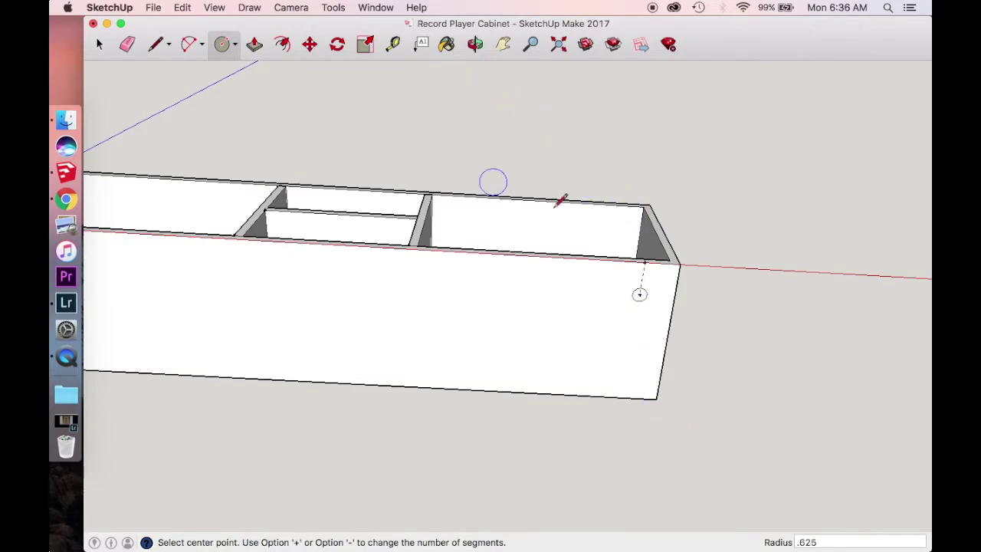
# Step: Mark a guide point on the underside, 3 inches from the back right corner along the back edge and 3 inches inward
pyautogui.click(392, 44)
pyautogui.click(657, 398)
pyautogui.click(641, 383)
pyautogui.click(625, 395)
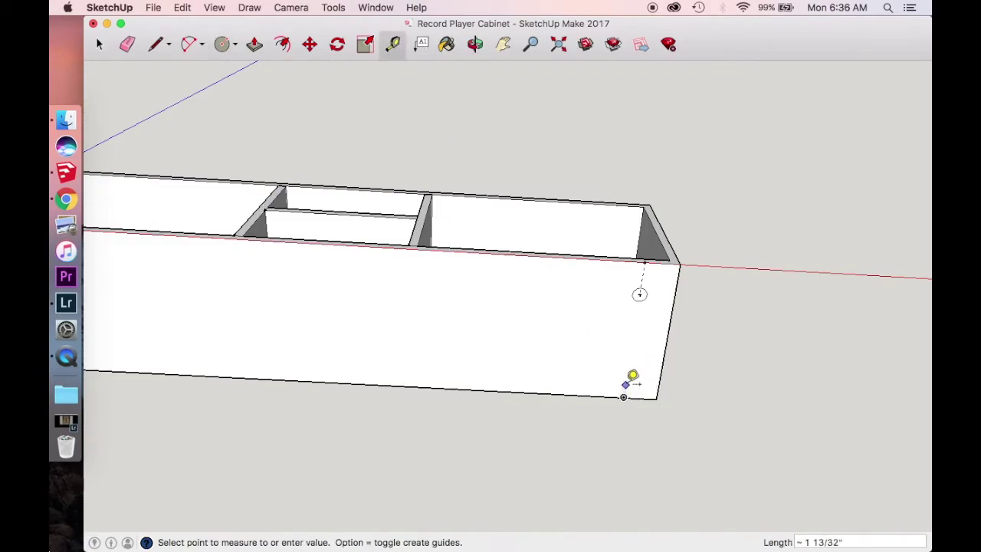
pyautogui.write('3')
pyautogui.press('Return')
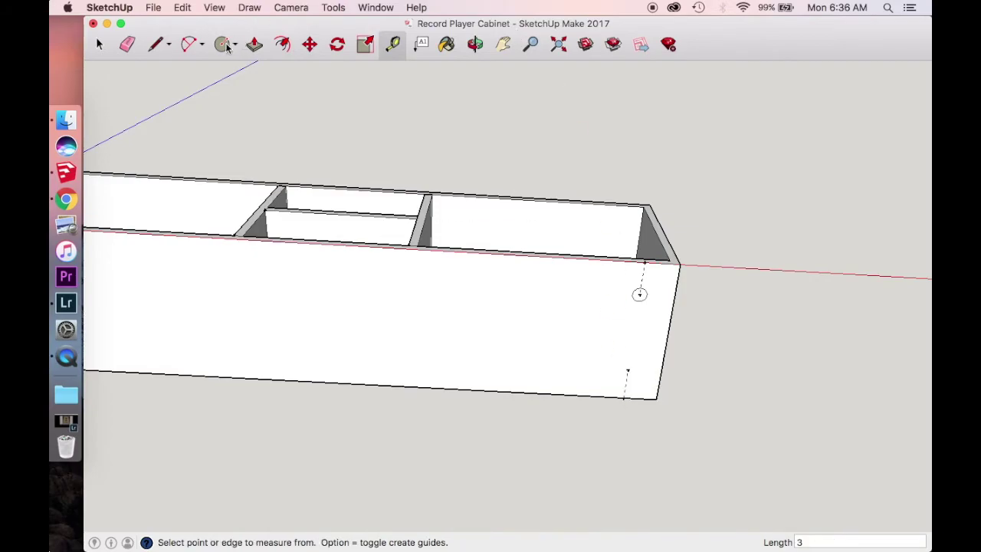
pyautogui.click(222, 43)
pyautogui.click(627, 371)
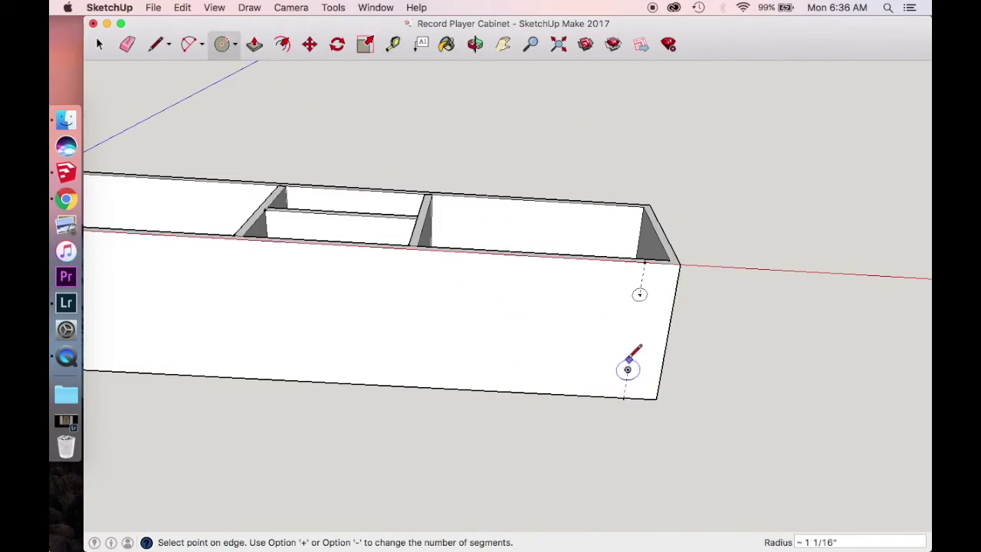
pyautogui.write('3')
pyautogui.press('Return')
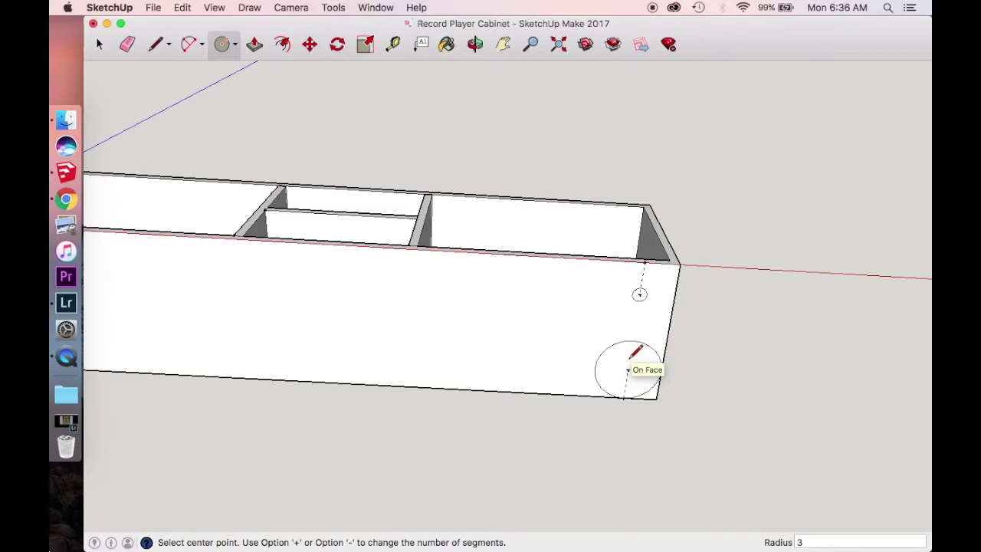
pyautogui.press('super+z')
# Step: Draw a circle of .625 inch radius on the underside, centred on the back guide point
pyautogui.click(627, 369)
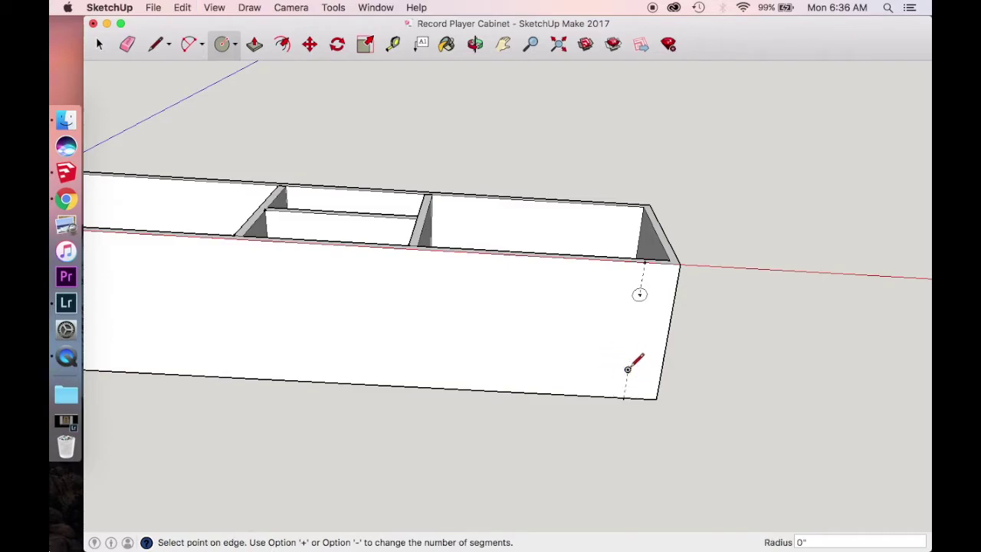
pyautogui.write('.625')
pyautogui.press('Return')
# Step: Push/Pull the front circle 8 inches out from the cabinet's underside to form the front right leg
pyautogui.click(475, 43)
pyautogui.moveTo(501, 84); pyautogui.dragTo(258, 95)
pyautogui.click(255, 43)
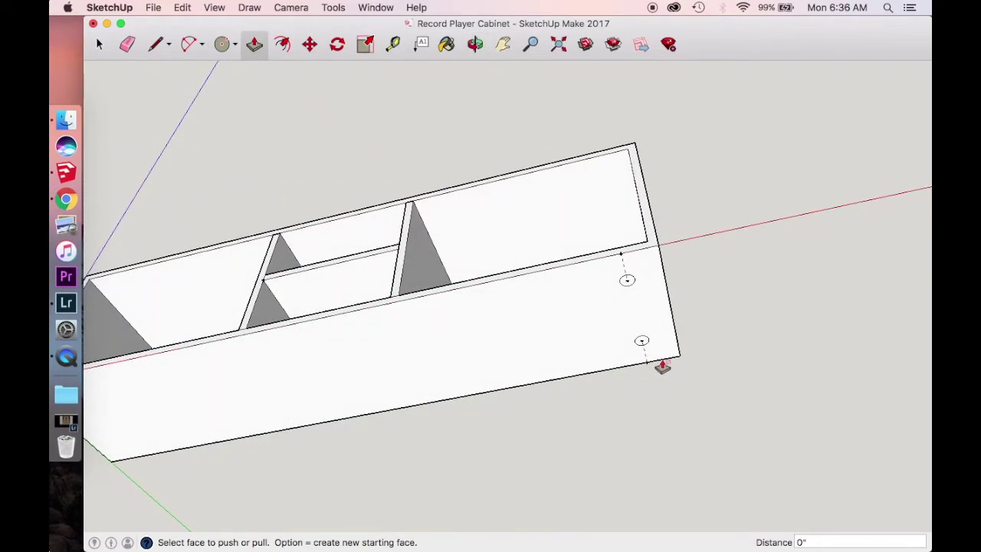
pyautogui.click(628, 283)
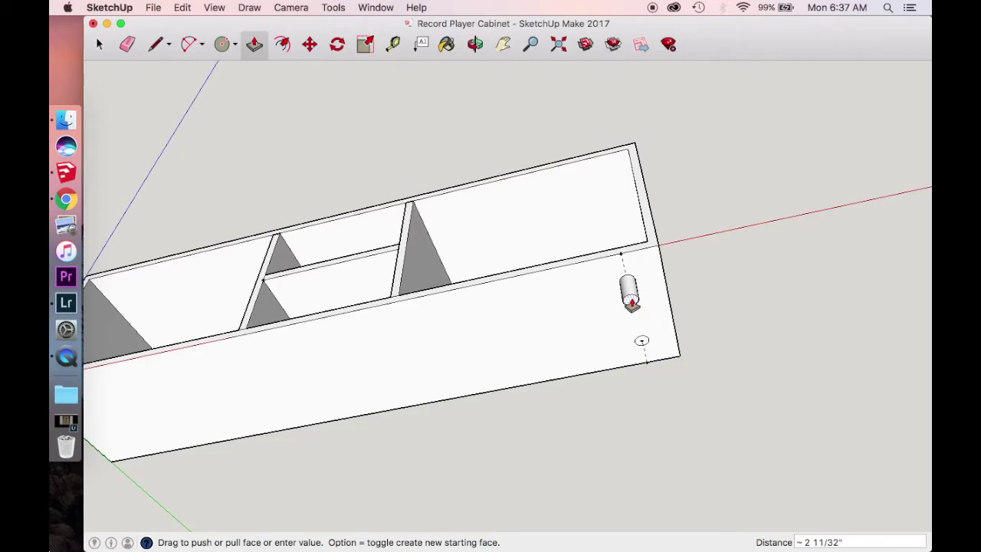
pyautogui.write('8')
pyautogui.press('Return')
# Step: Push/Pull the back circle 8 inches out from the cabinet's underside to form the back right leg
pyautogui.click(476, 45)
pyautogui.moveTo(551, 153); pyautogui.dragTo(494, 237)
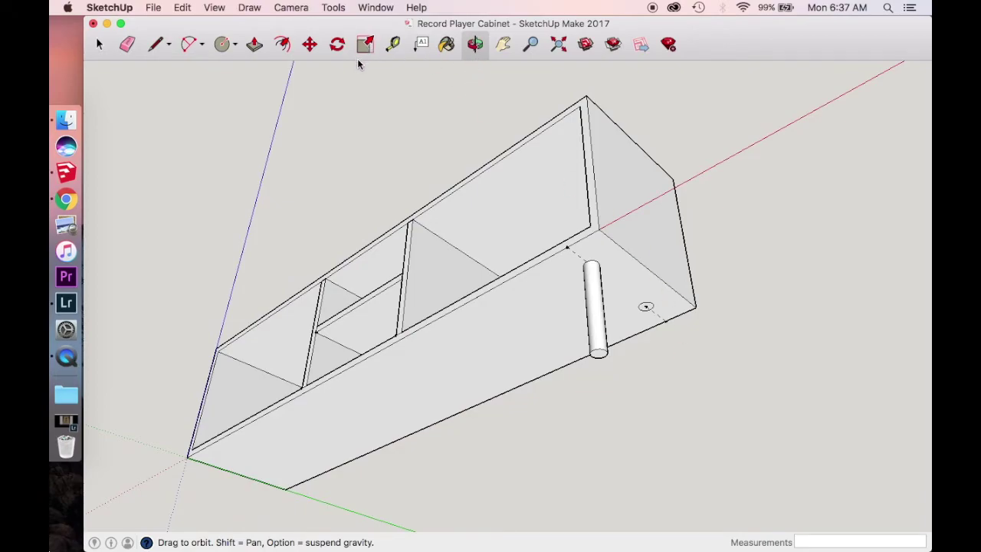
pyautogui.click(253, 44)
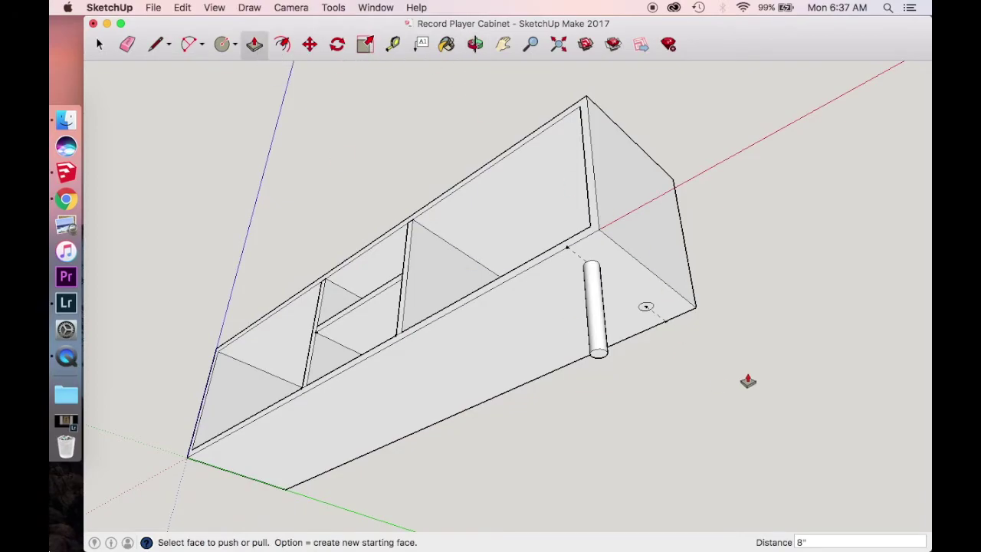
pyautogui.click(645, 310)
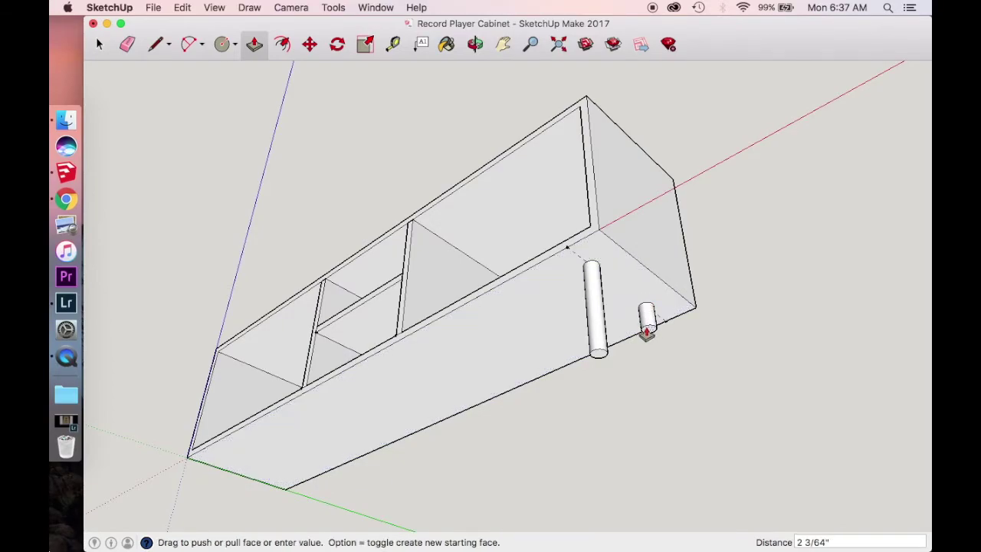
pyautogui.press('Escape')
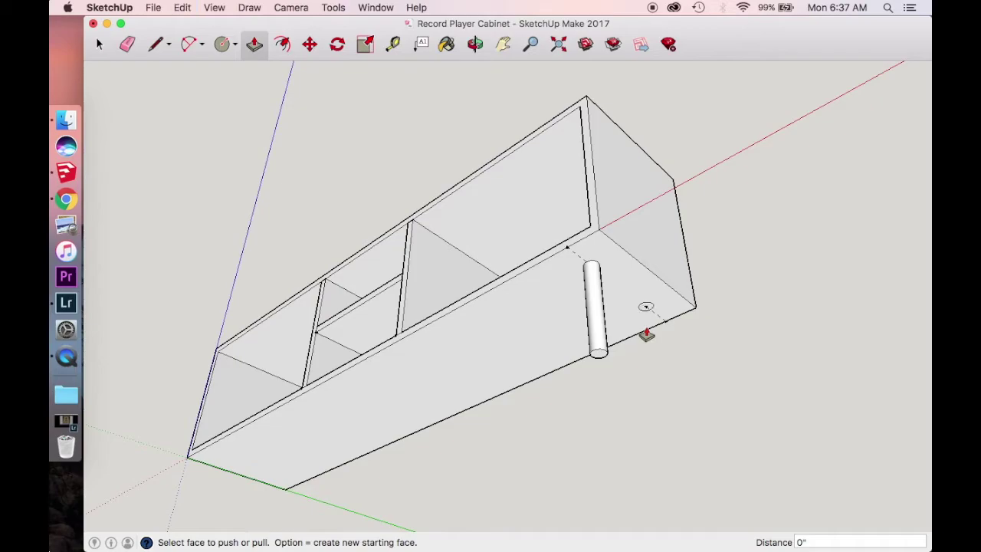
pyautogui.click(646, 308)
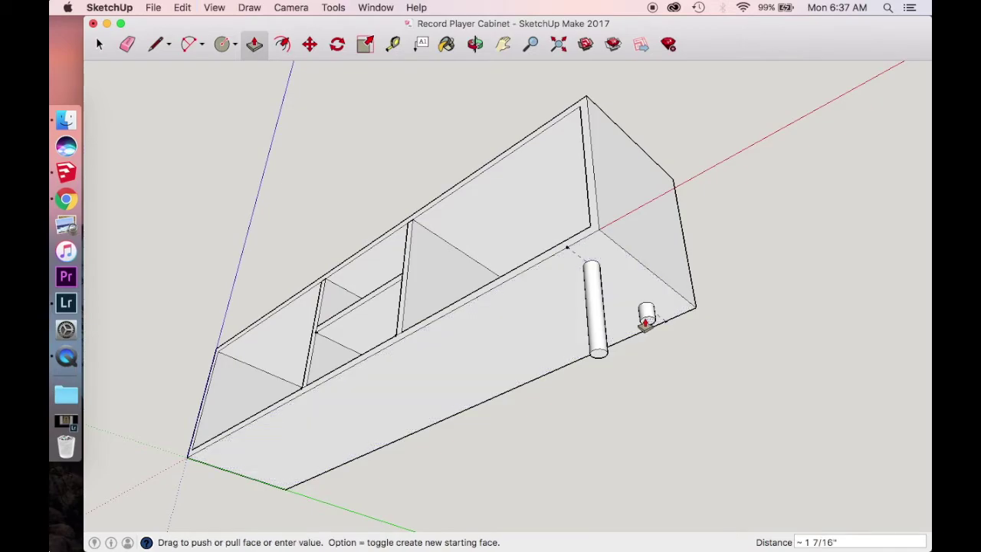
pyautogui.write('8')
pyautogui.press('Return')
# Step: Try to taper the front right leg by scaling its end face to 0.75 from a corner
pyautogui.click(475, 44)
pyautogui.moveTo(394, 135); pyautogui.dragTo(519, 153)
pyautogui.moveTo(425, 227); pyautogui.dragTo(355, 96)
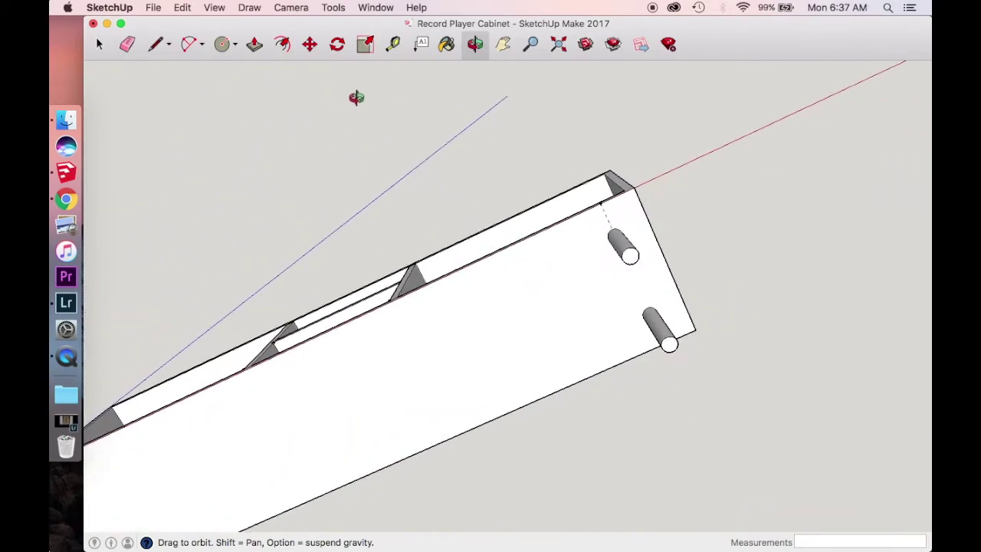
pyautogui.moveTo(628, 222); pyautogui.dragTo(336, 150)
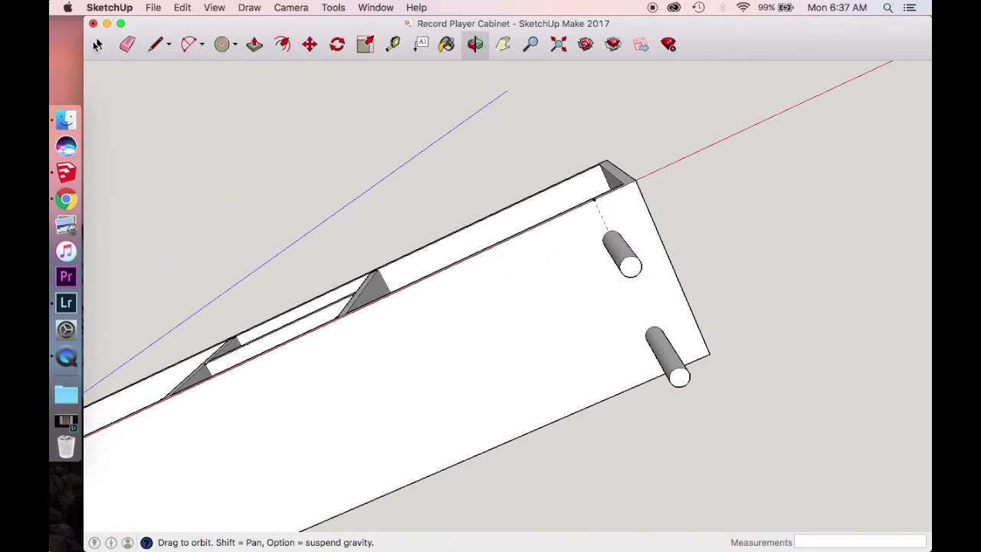
pyautogui.click(99, 44)
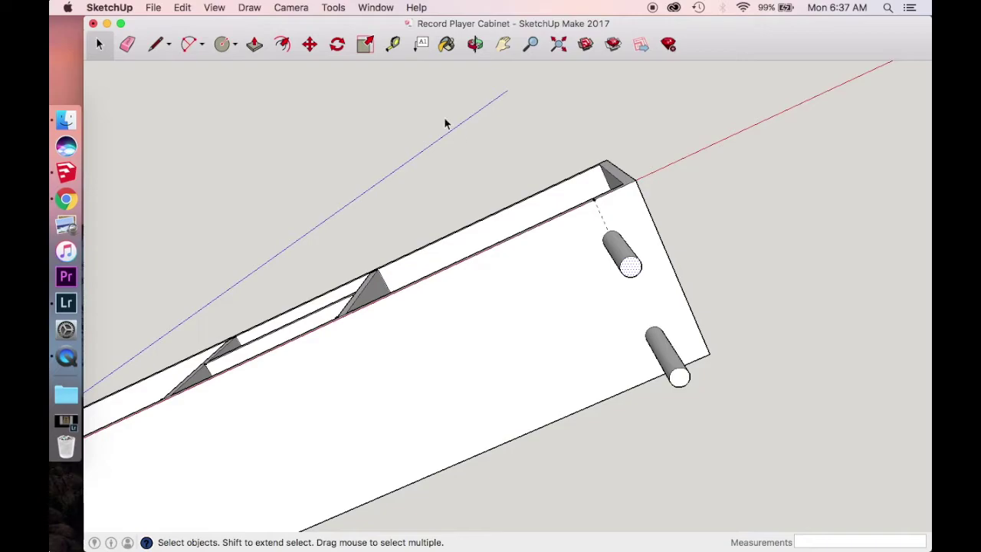
pyautogui.click(366, 44)
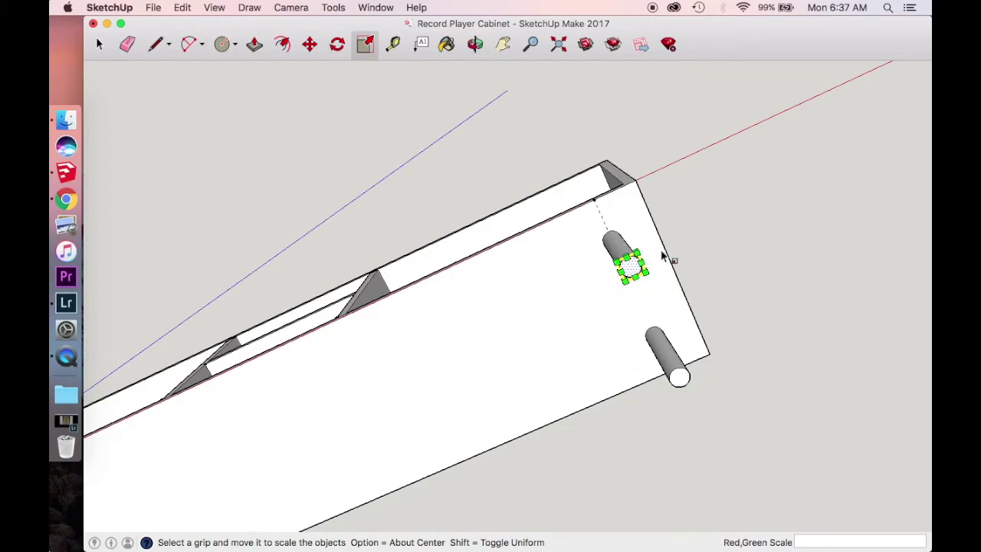
pyautogui.moveTo(633, 260)
pyautogui.mouseDown()
pyautogui.moveTo(629, 269)
pyautogui.moveTo(638, 264)
pyautogui.mouseUp()
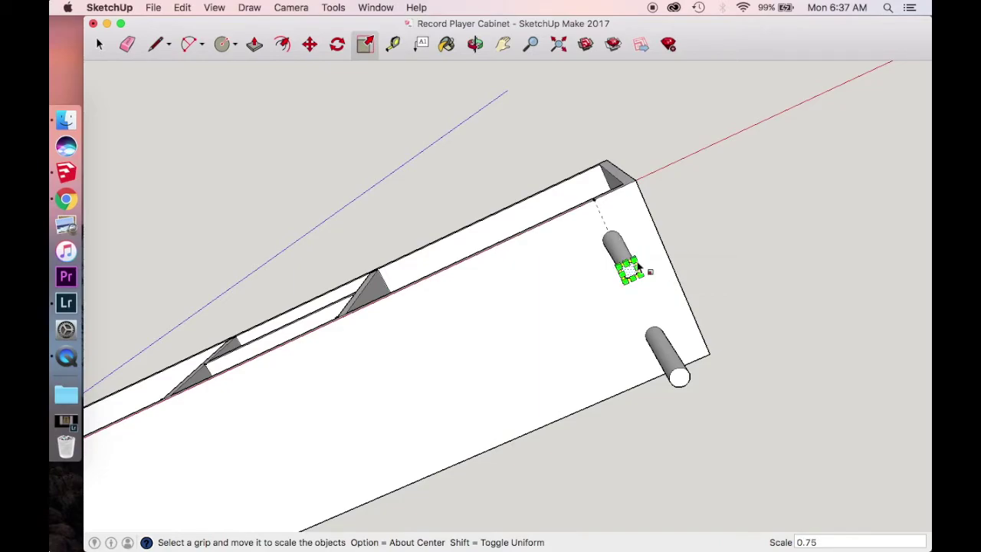
pyautogui.click(475, 44)
pyautogui.moveTo(556, 131); pyautogui.dragTo(651, 503)
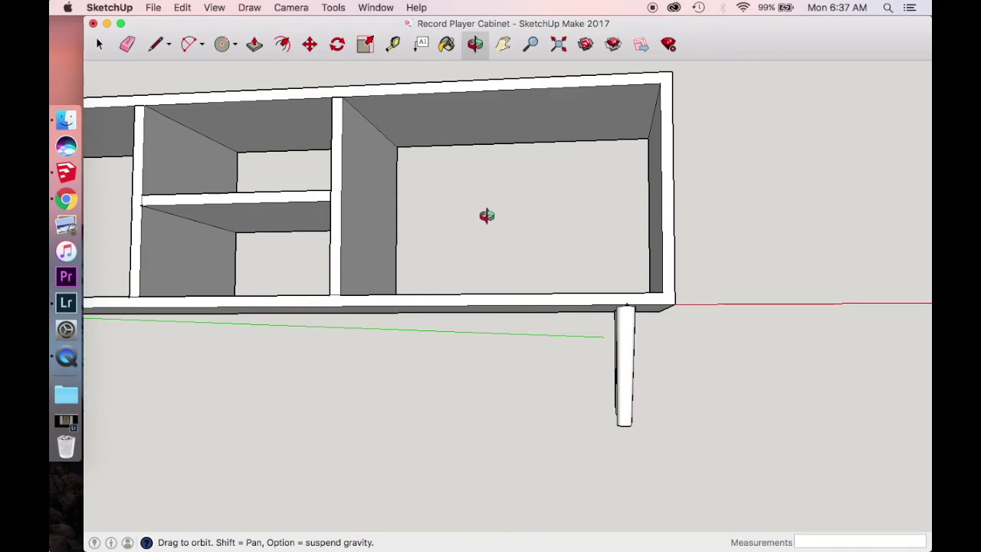
# Step: Taper the front right leg by scaling its end face about its centre to about 0.64
pyautogui.moveTo(486, 214); pyautogui.dragTo(481, 50)
pyautogui.moveTo(586, 297); pyautogui.dragTo(591, 182)
pyautogui.press('s')
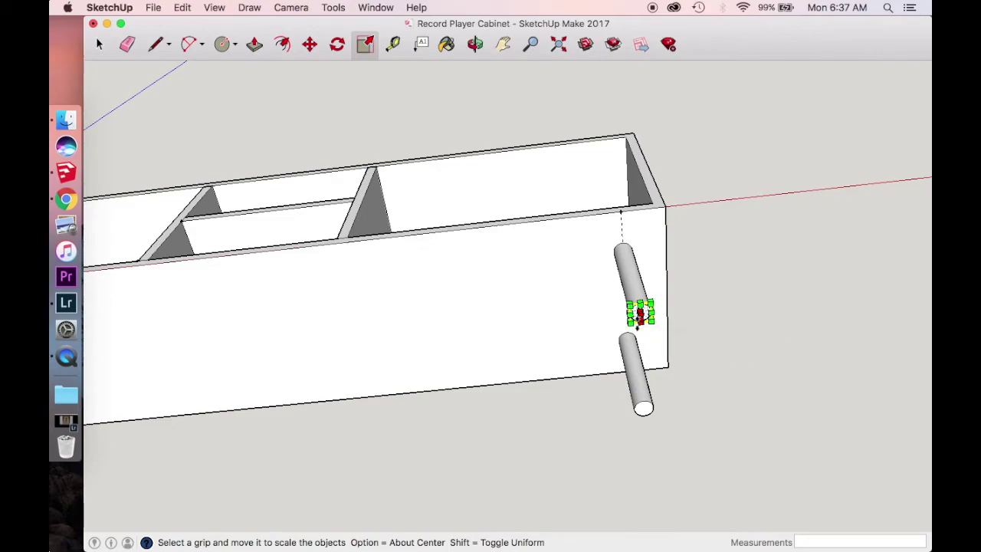
pyautogui.keyDown('alt'); pyautogui.moveTo(630, 322); pyautogui.dragTo(634, 319); pyautogui.keyUp('alt')
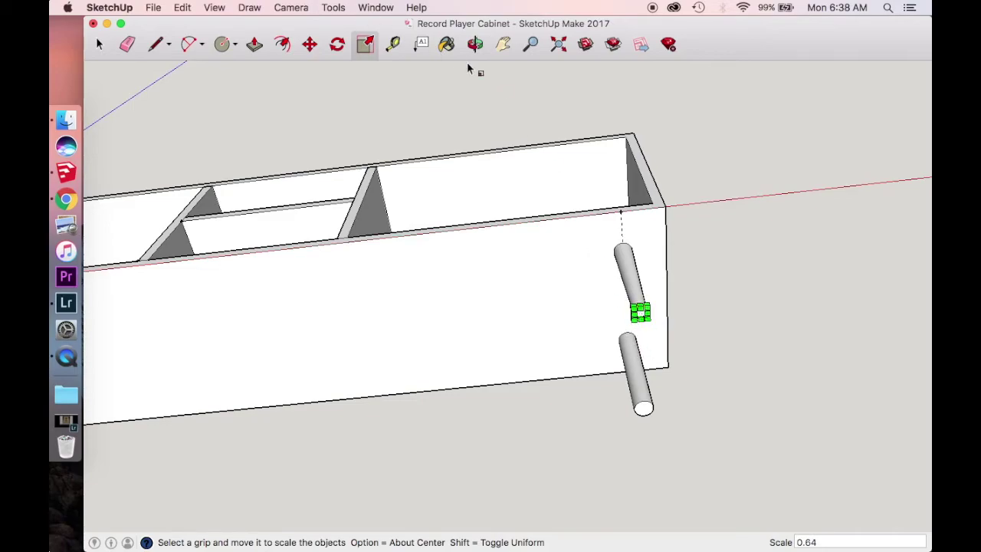
# Step: Taper the back right leg by scaling its end face about its centre to about 0.66
pyautogui.click(474, 44)
pyautogui.moveTo(536, 199); pyautogui.dragTo(720, 434)
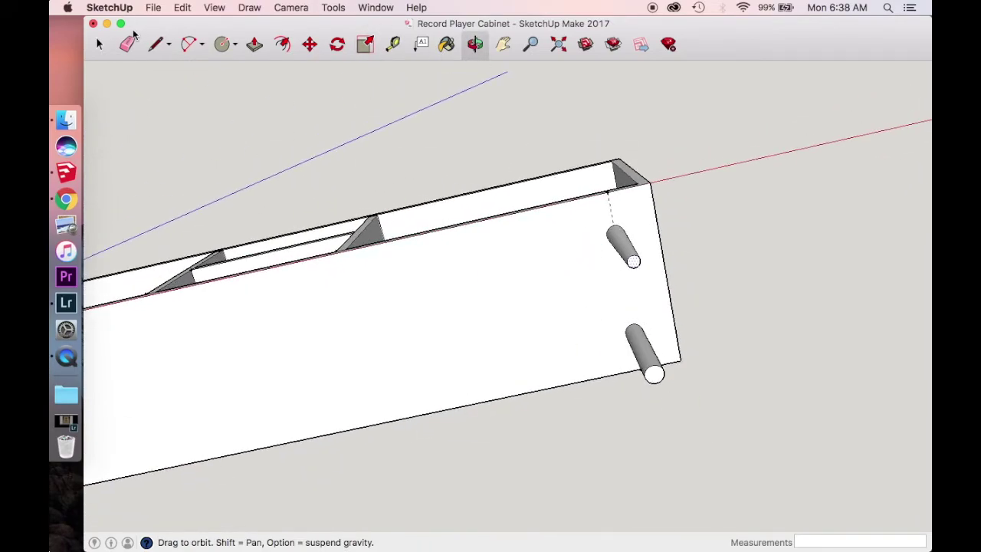
pyautogui.click(101, 44)
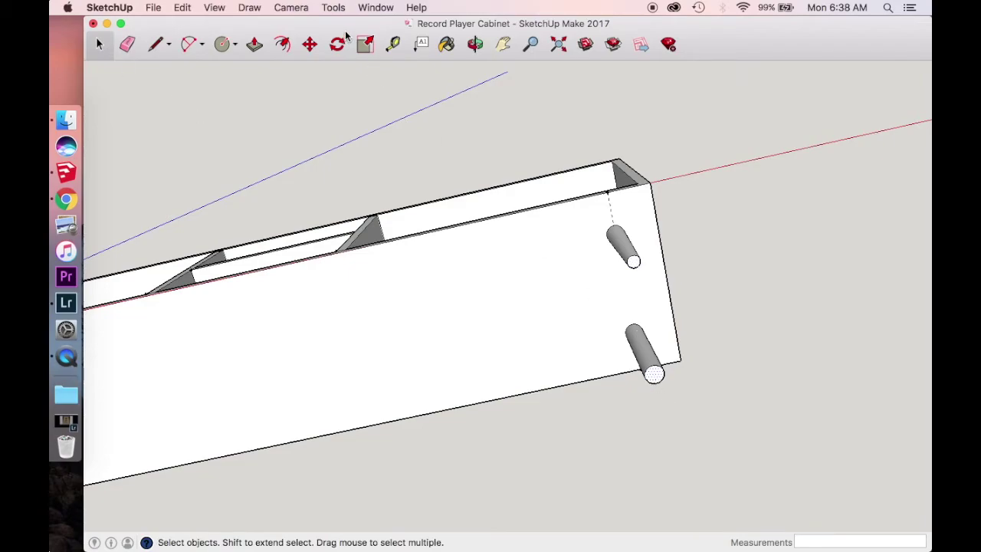
pyautogui.click(364, 45)
pyautogui.moveTo(648, 379); pyautogui.dragTo(654, 391)
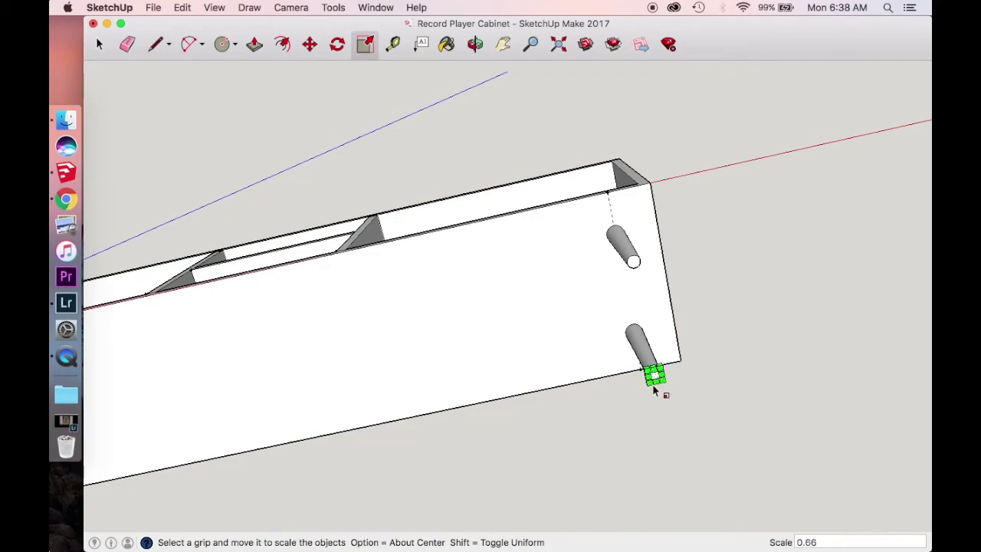
# Step: Mark guide points on the cabinet's underside for the front and back left legs
pyautogui.click(476, 46)
pyautogui.moveTo(306, 213); pyautogui.dragTo(402, 208)
pyautogui.press('t')
pyautogui.click(386, 254)
pyautogui.click(393, 288)
pyautogui.click(429, 417)
pyautogui.click(420, 382)
# Step: Draw the left leg circles with .625 inch radius on the guide points and Push/Pull them out from the underside as legs
pyautogui.write('c.625')
pyautogui.press('Return')
pyautogui.click(419, 382)
pyautogui.press('p')
pyautogui.click(395, 293)
pyautogui.click(420, 383)
# Step: Taper the two left legs by scaling their end faces about the centre
pyautogui.click(377, 334)
pyautogui.press('space')
pyautogui.press('s')
pyautogui.click(372, 329)
pyautogui.press('Escape')
pyautogui.press('o')
pyautogui.moveTo(406, 433); pyautogui.dragTo(774, 214)
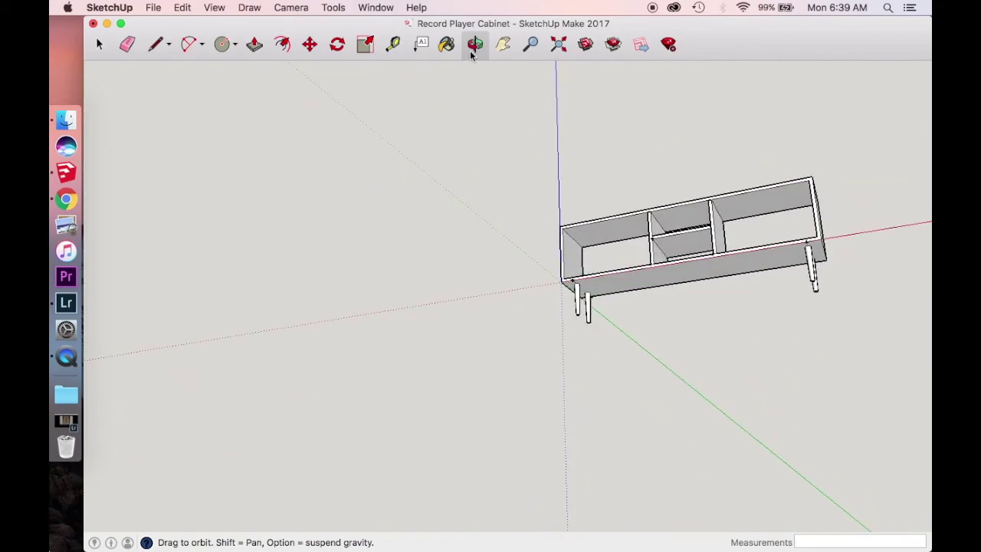
# Step: Hide the drawing axes so only the cabinet is displayed
pyautogui.moveTo(636, 149); pyautogui.dragTo(368, 176)
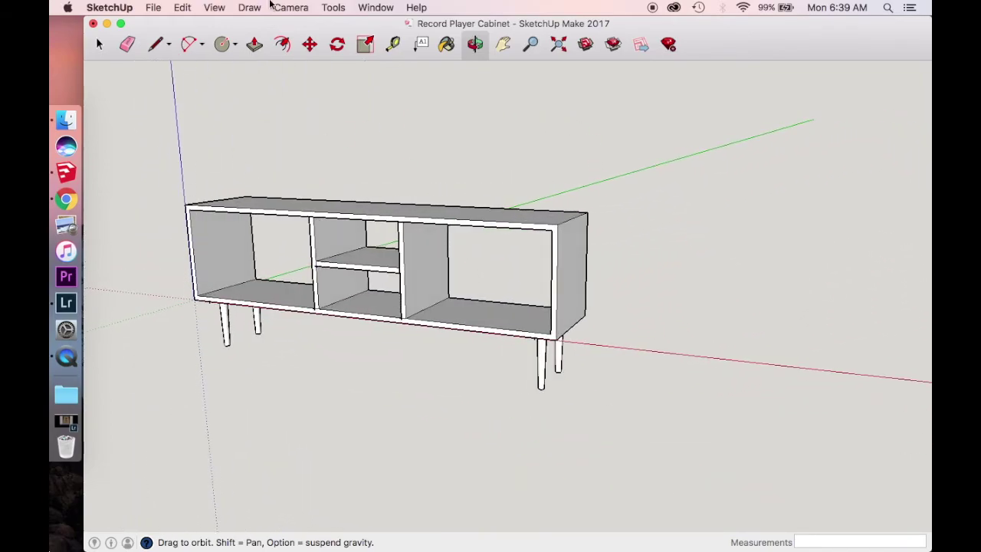
pyautogui.click(212, 7)
pyautogui.click(300, 122)
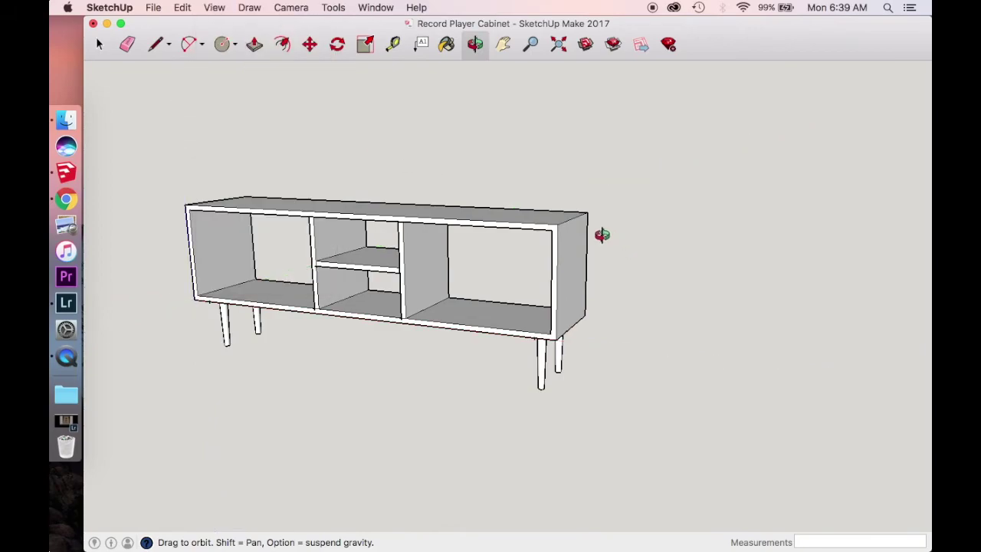
# Step: Paint the entire cabinet and its legs with the plain dark brown material from the Wood collection, and clear the selection
pyautogui.click(97, 46)
pyautogui.moveTo(146, 125); pyautogui.dragTo(796, 467)
pyautogui.click(446, 44)
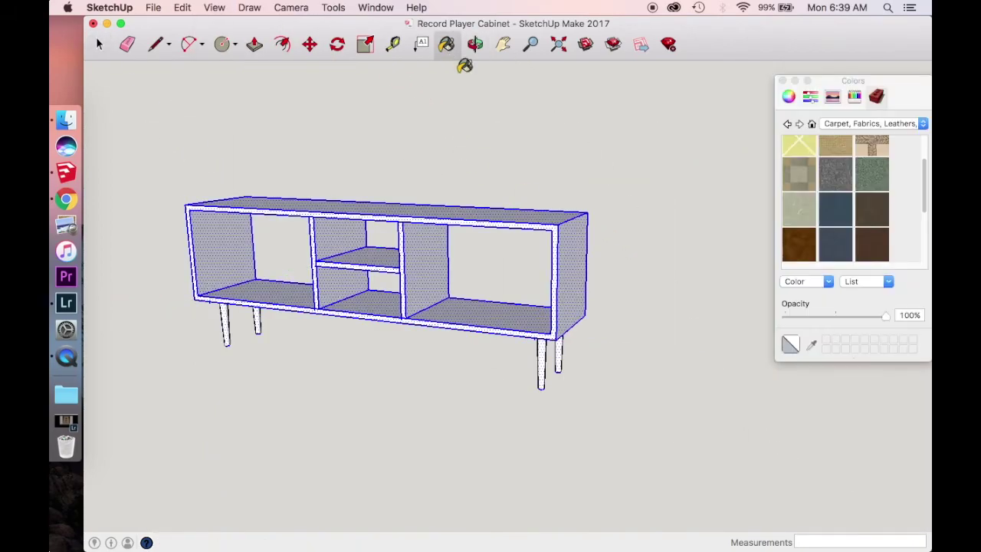
pyautogui.click(846, 123)
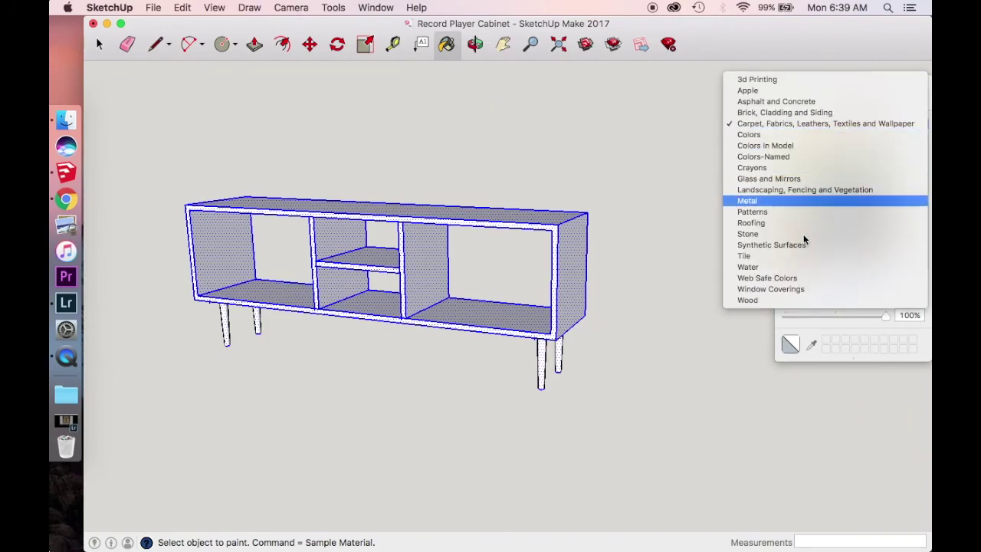
pyautogui.click(803, 300)
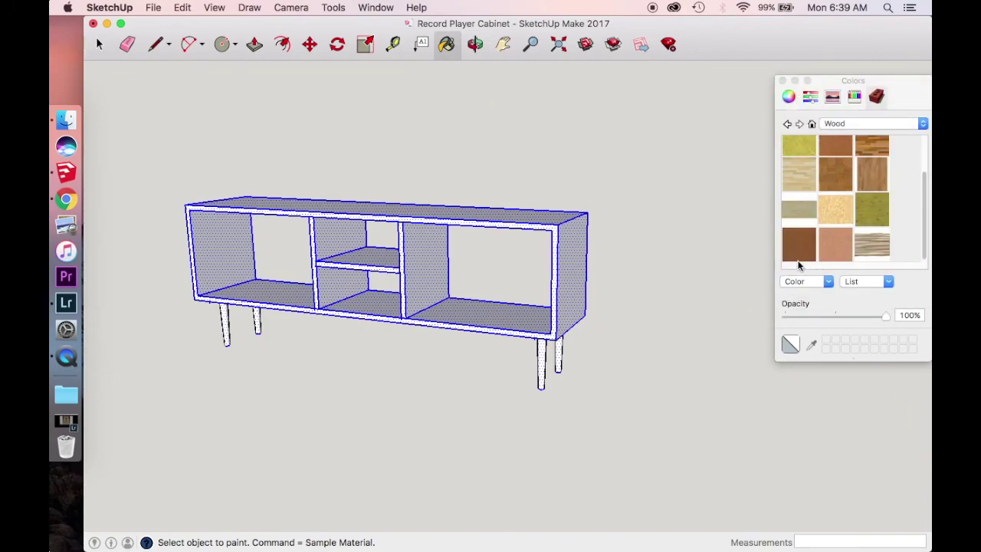
pyautogui.click(804, 248)
pyautogui.click(586, 250)
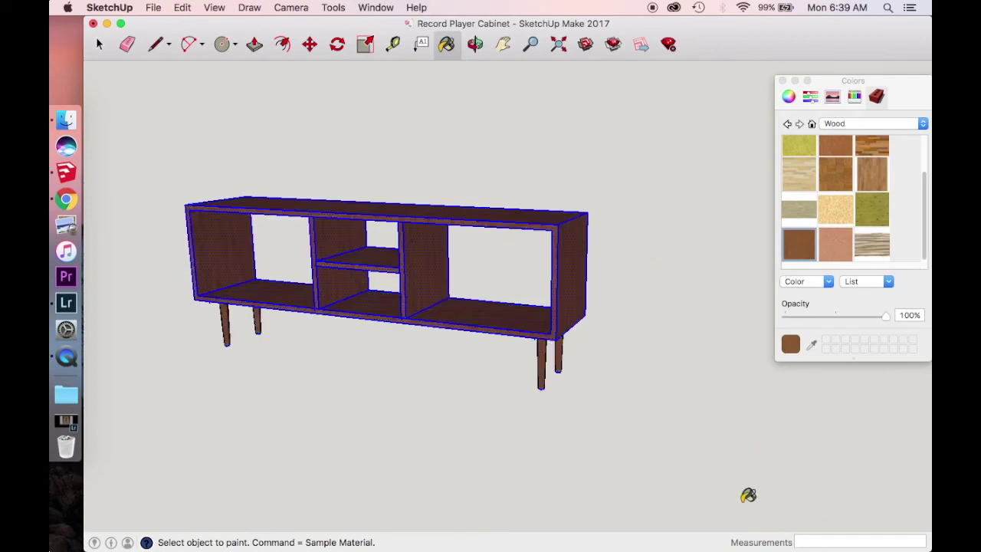
pyautogui.click(99, 43)
pyautogui.click(187, 160)
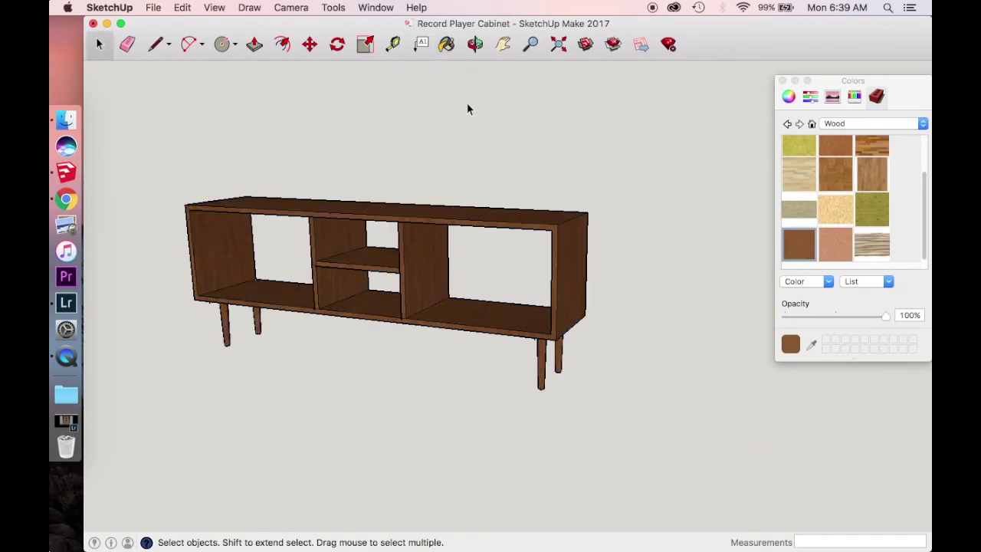
# Step: Close the Colors window and examine the painted cabinet from several angles
pyautogui.moveTo(252, 142); pyautogui.dragTo(745, 90)
pyautogui.click(782, 81)
pyautogui.moveTo(598, 368); pyautogui.dragTo(255, 277)
pyautogui.moveTo(246, 330); pyautogui.dragTo(527, 326)
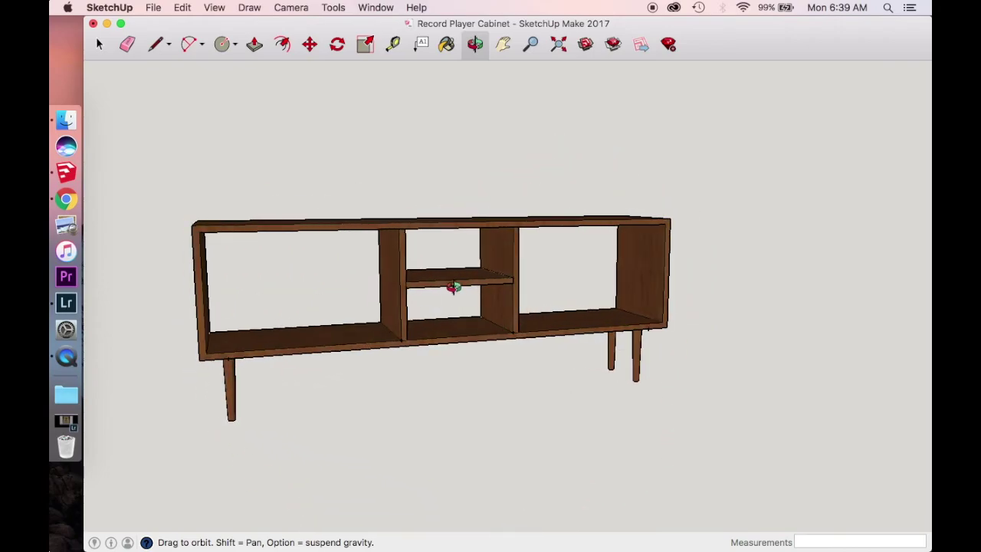